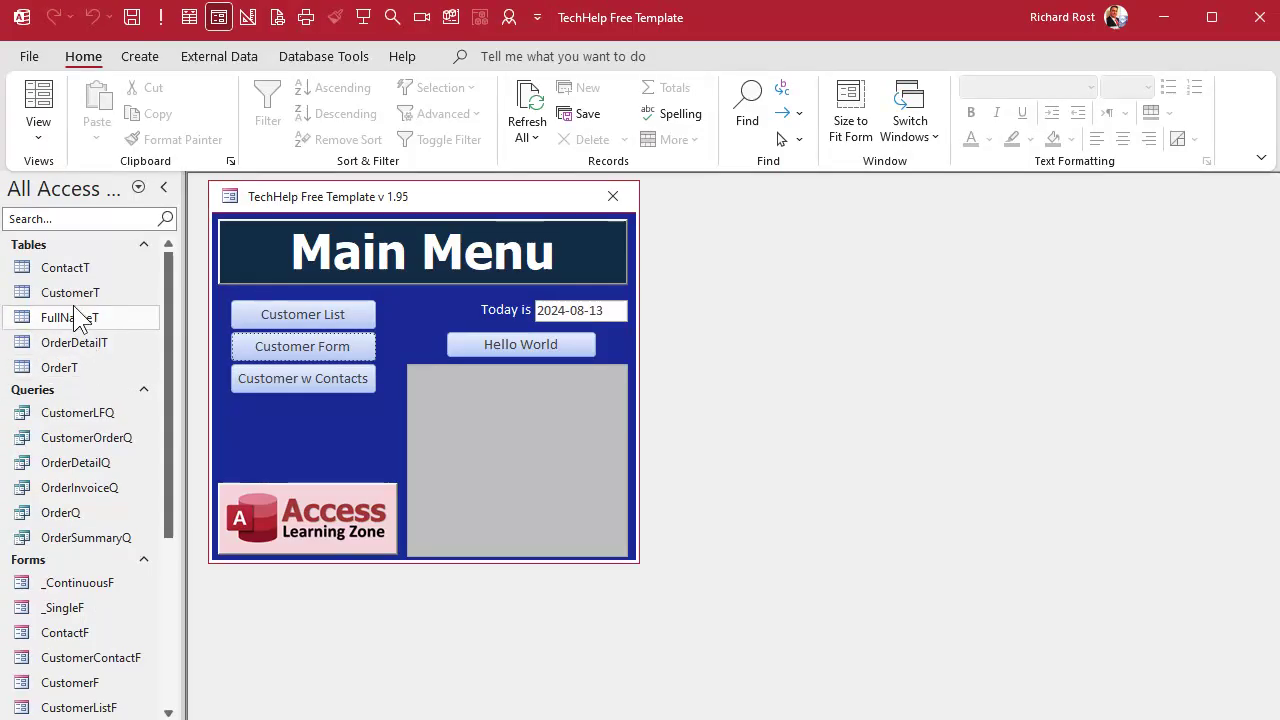
Open the FullNameT table, review the names in its FullName column, then close it
{"action": "left_click", "coordinate": [74, 319]}
{"action": "double_click", "coordinate": [74, 319]}
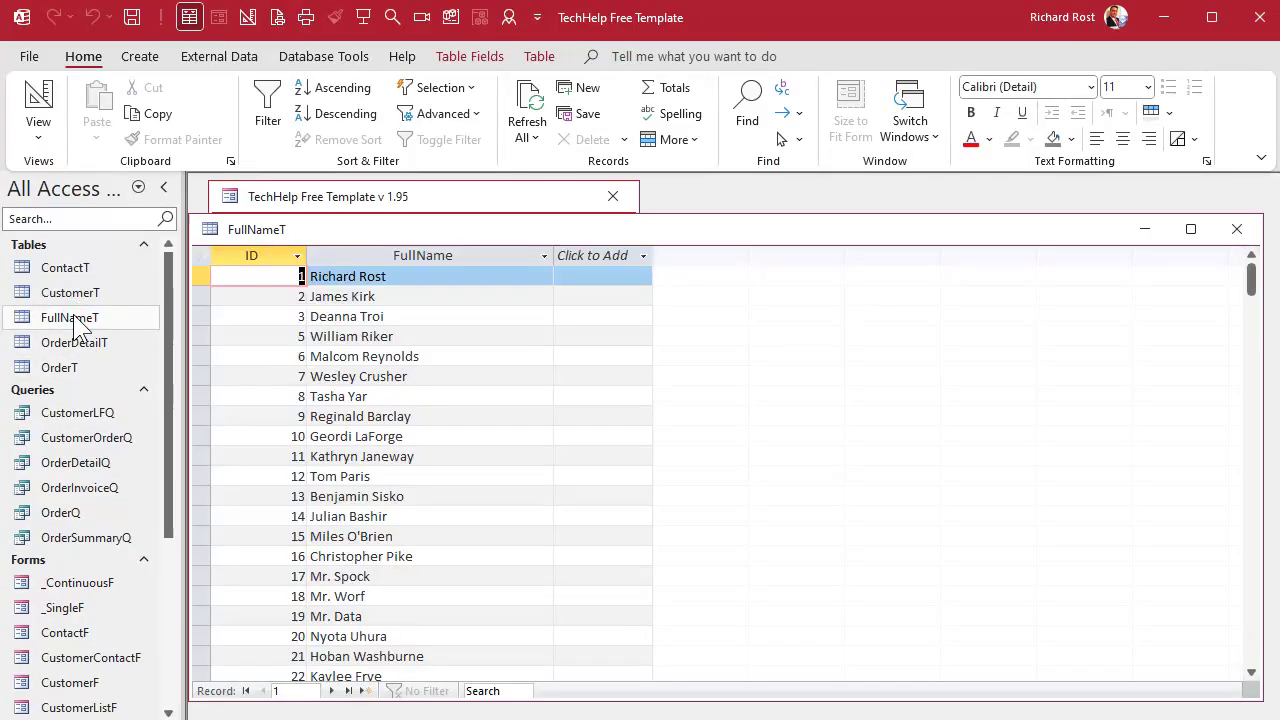
{"action": "left_click", "coordinate": [477, 251]}
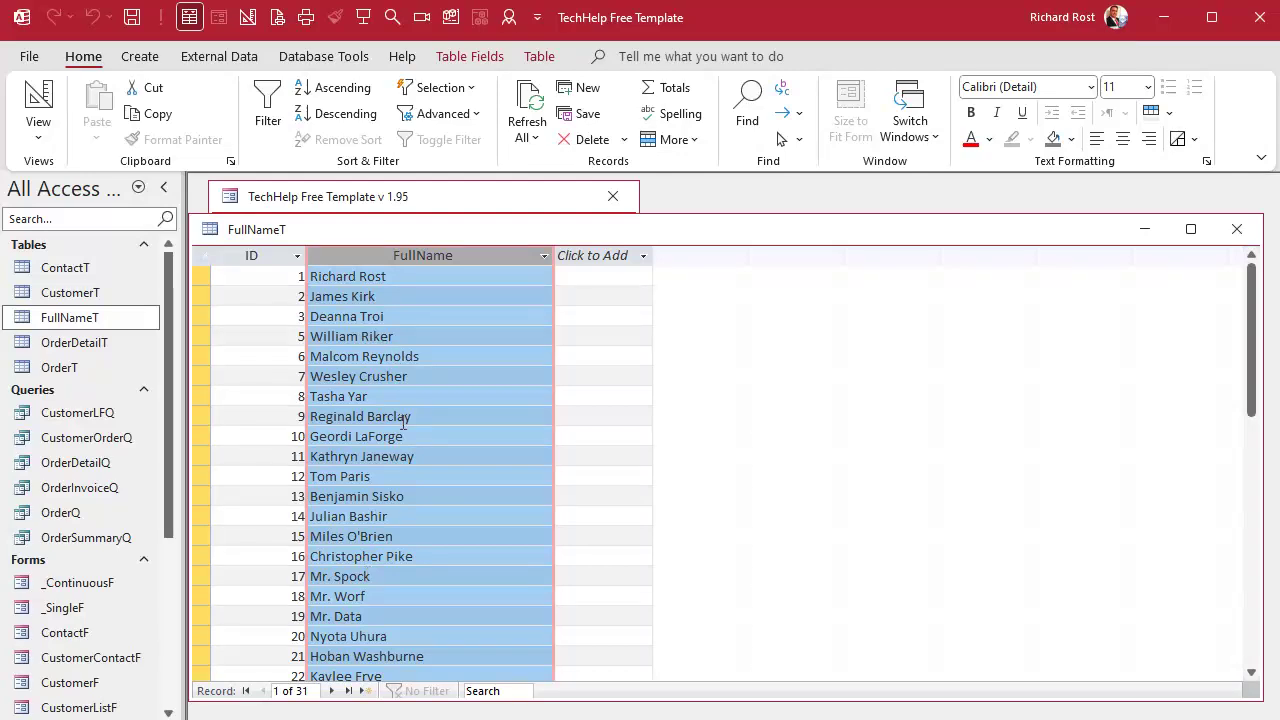
{"action": "left_click", "coordinate": [356, 277]}
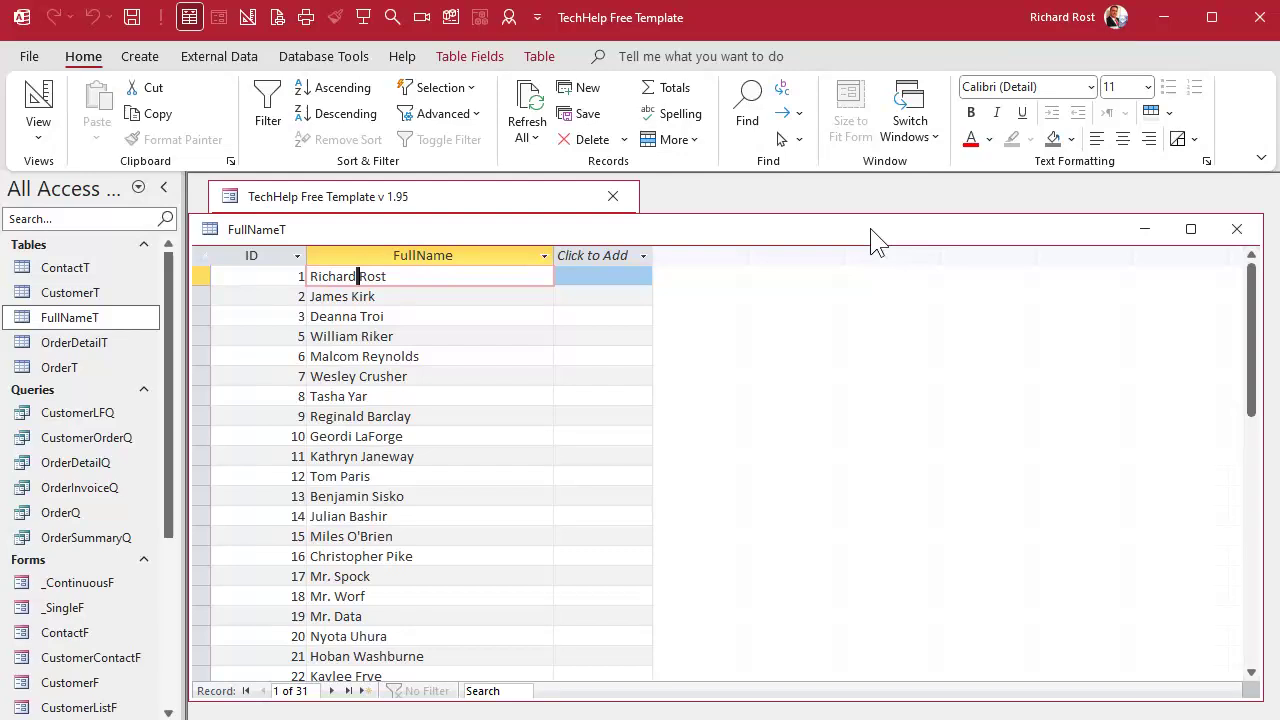
{"action": "left_click", "coordinate": [1237, 229]}
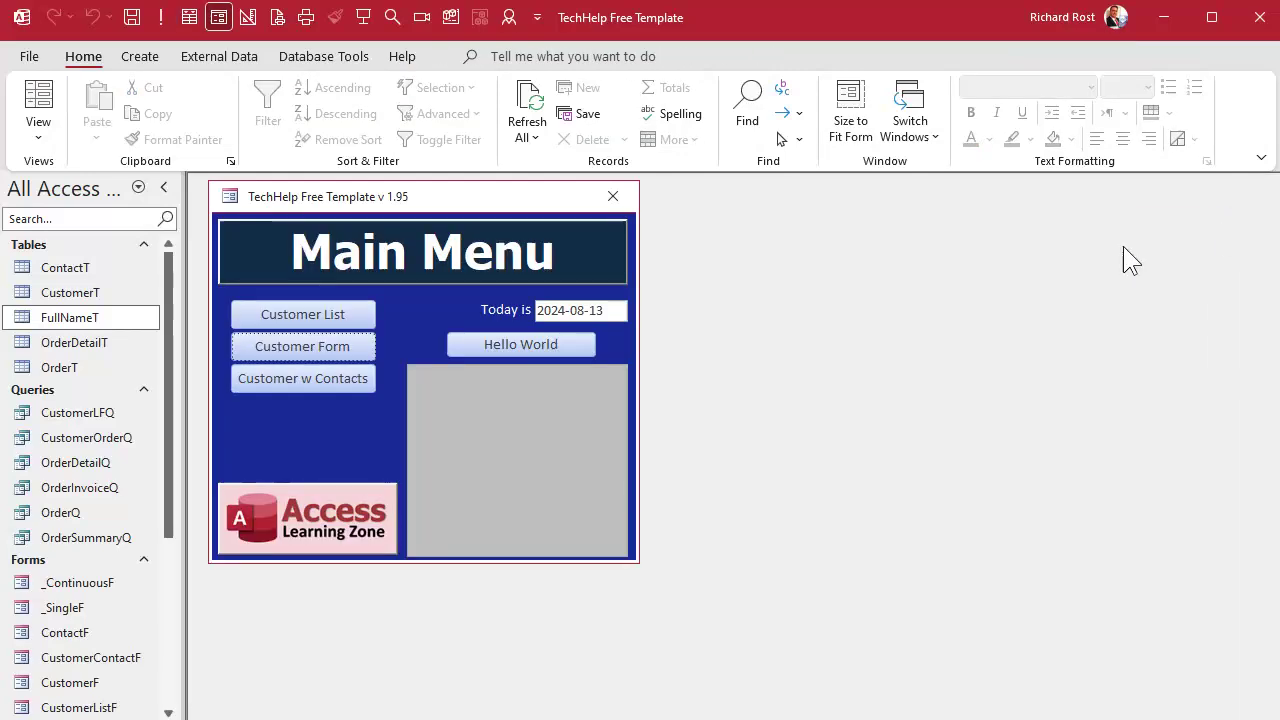
Start a new design-view query based on the FullNameT table
{"action": "left_click", "coordinate": [140, 57]}
{"action": "left_click", "coordinate": [331, 110]}
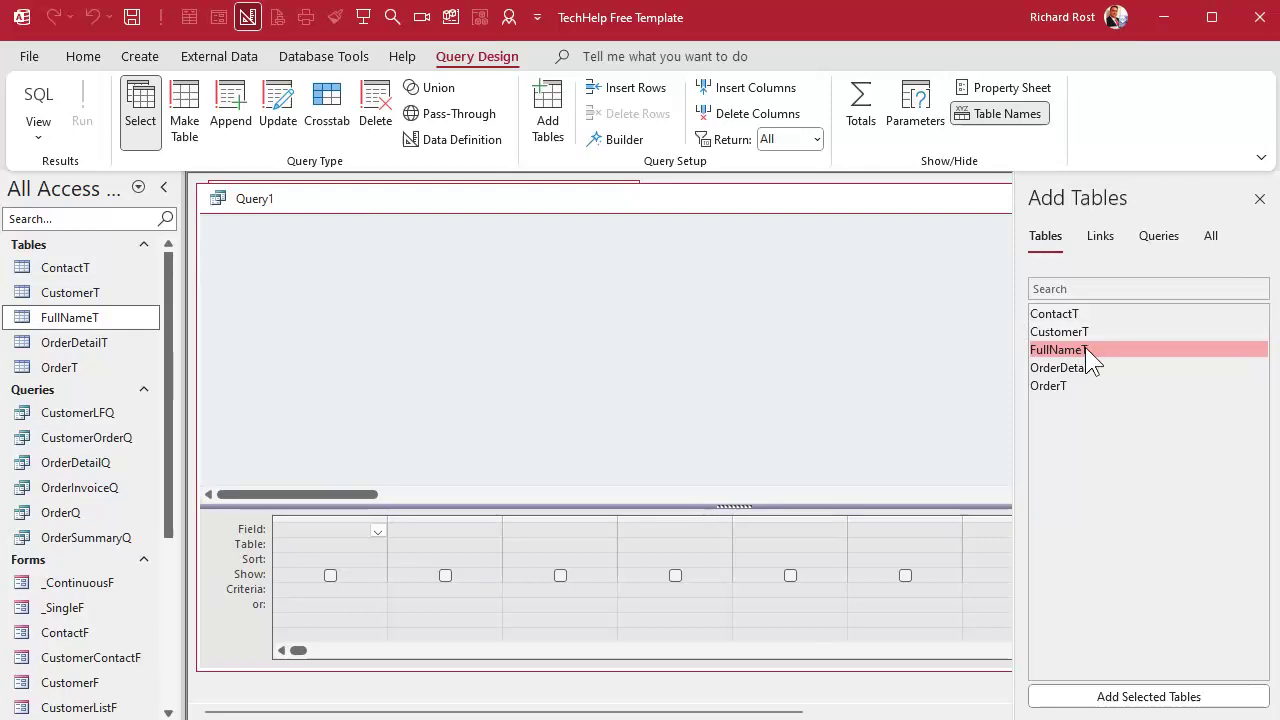
{"action": "double_click", "coordinate": [1085, 349]}
{"action": "left_click", "coordinate": [1259, 198]}
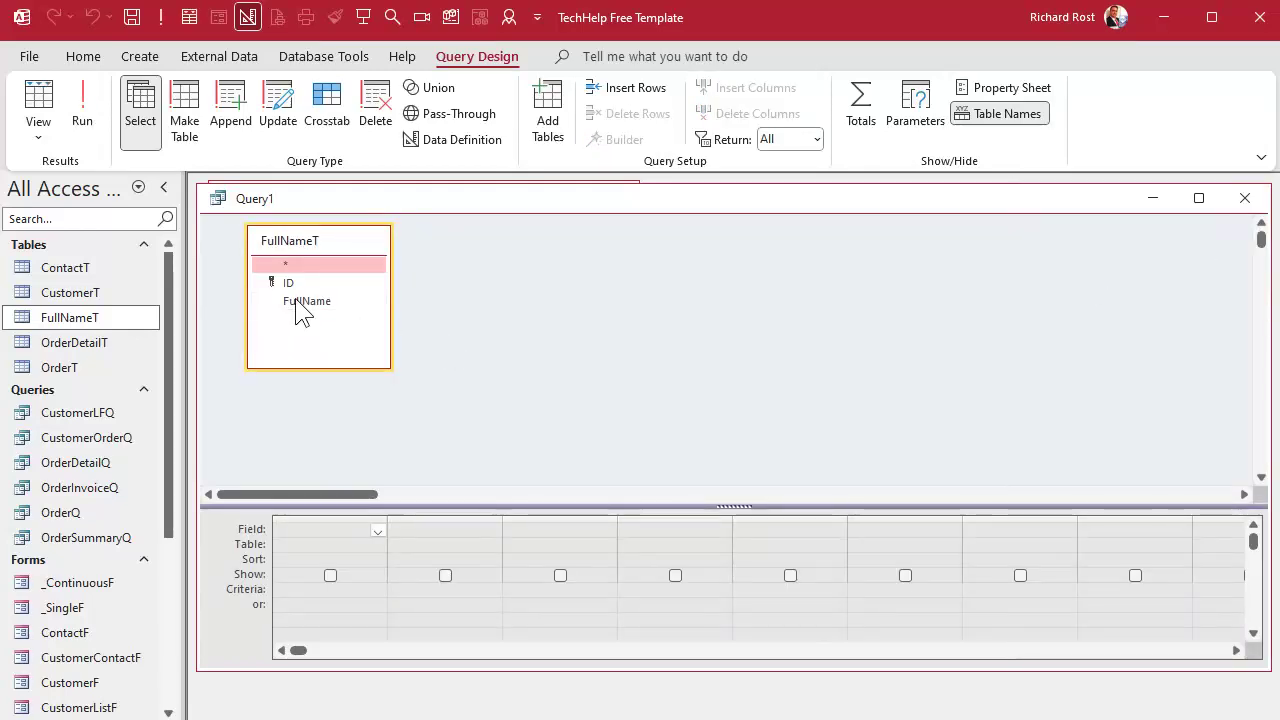
Add the FullName field to the query grid, widen its column, and run the query
{"action": "double_click", "coordinate": [306, 301]}
{"action": "left_click_drag", "start_coordinate": [502, 517], "coordinate": [537, 522]}
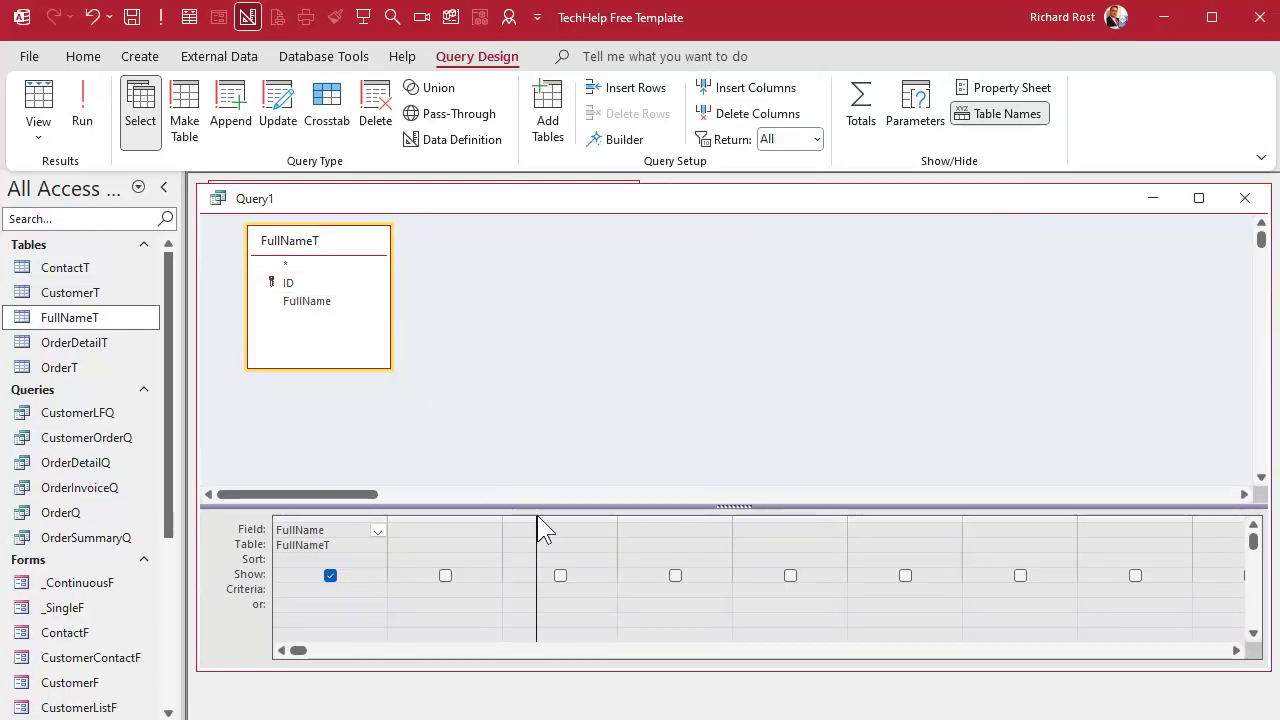
{"action": "left_click", "coordinate": [82, 100]}
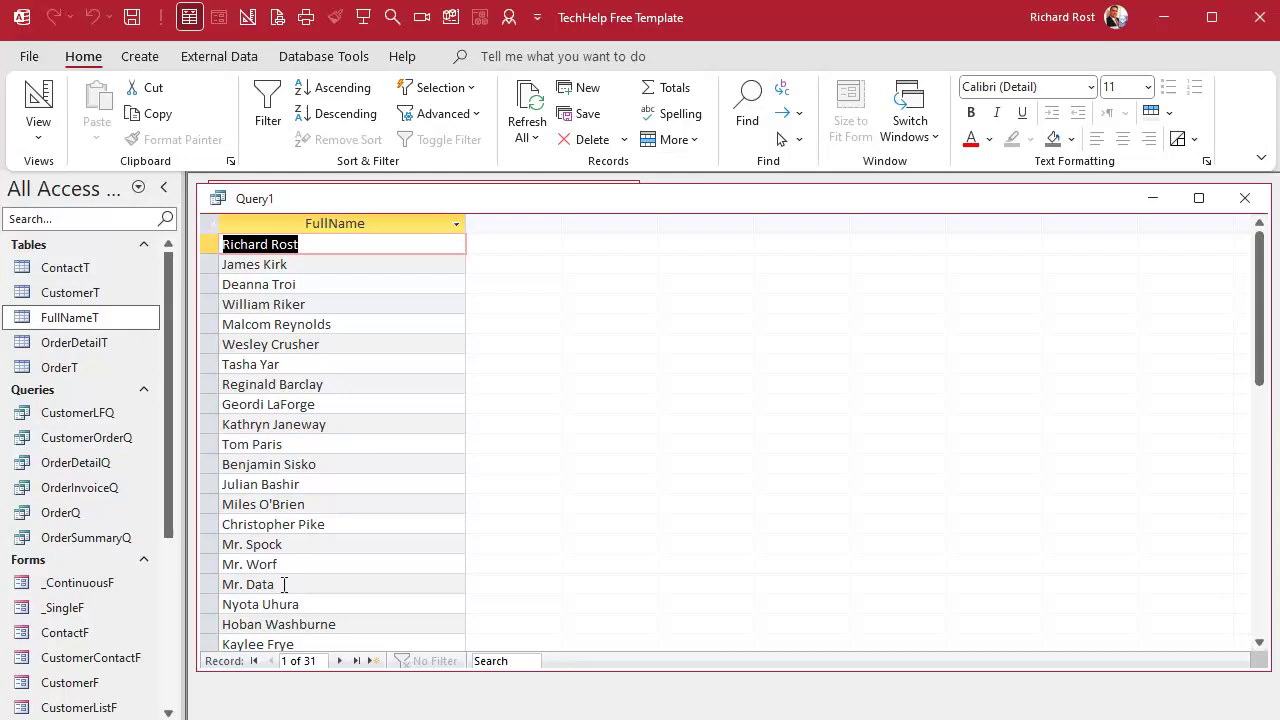
Add a SpacePos column defined as InStr(FullName," ") and run the query
{"action": "left_click", "coordinate": [40, 100]}
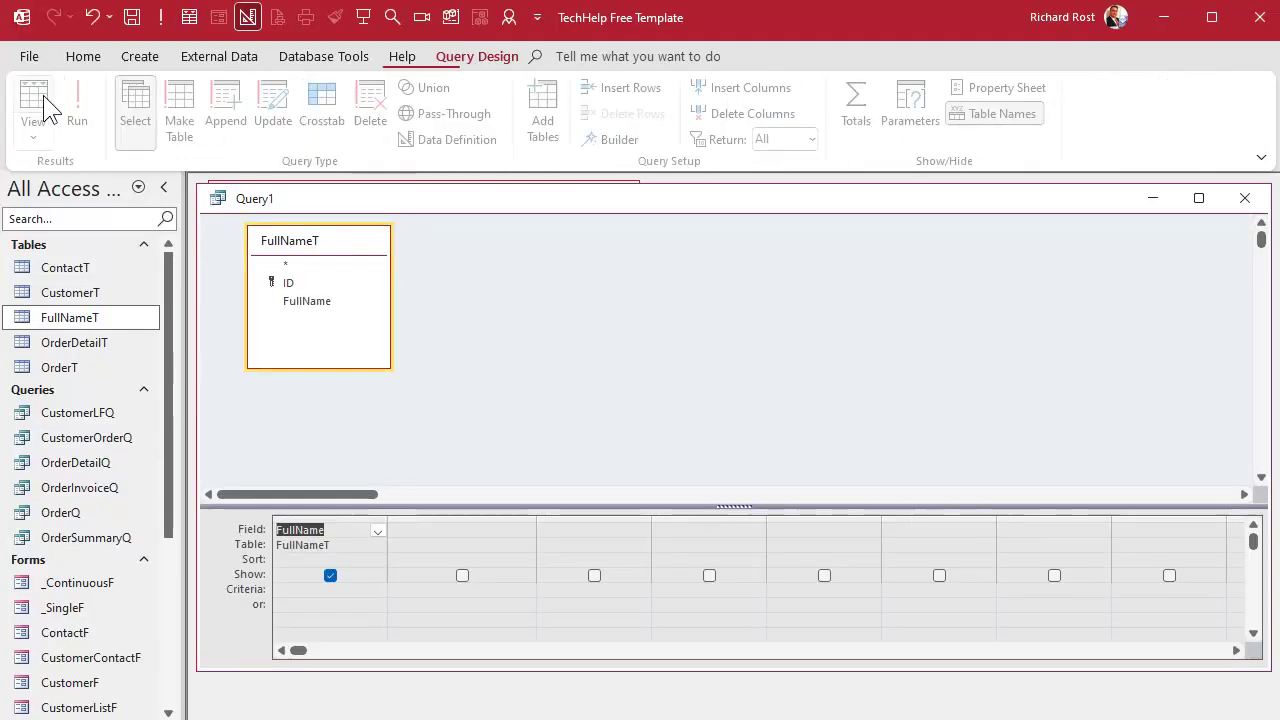
{"action": "left_click", "coordinate": [540, 514]}
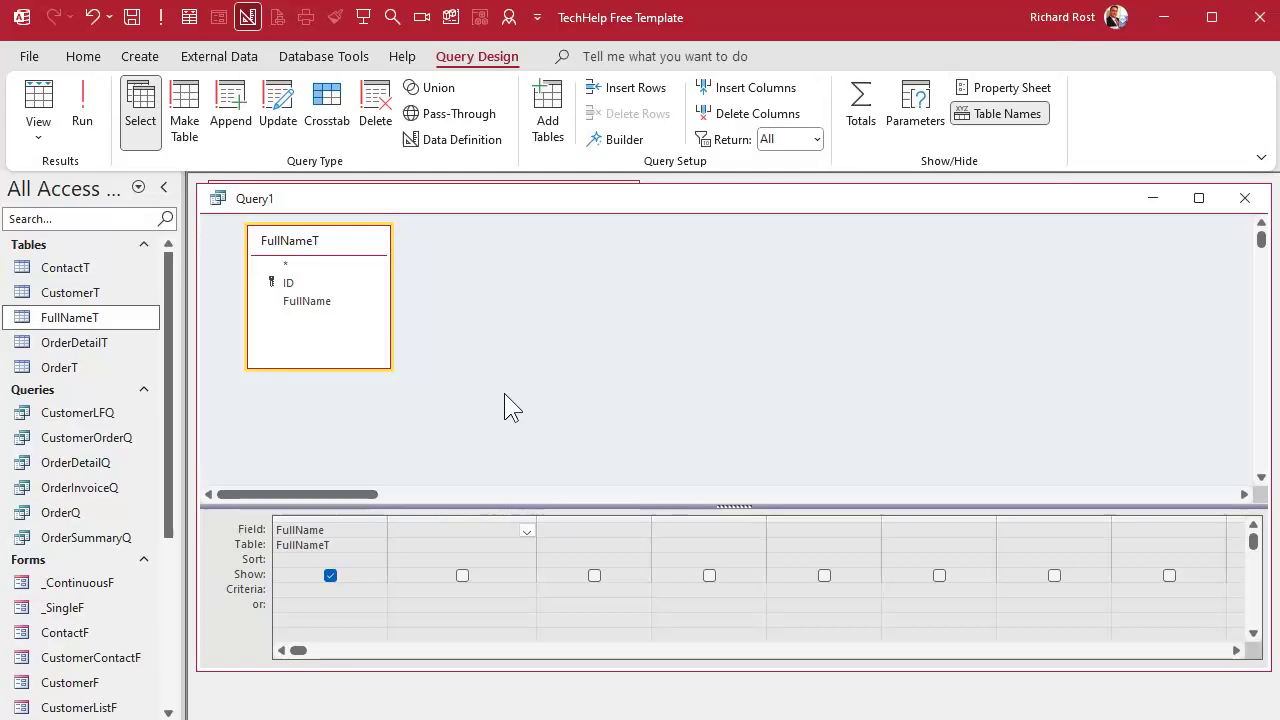
{"action": "key", "text": "shift+F2"}
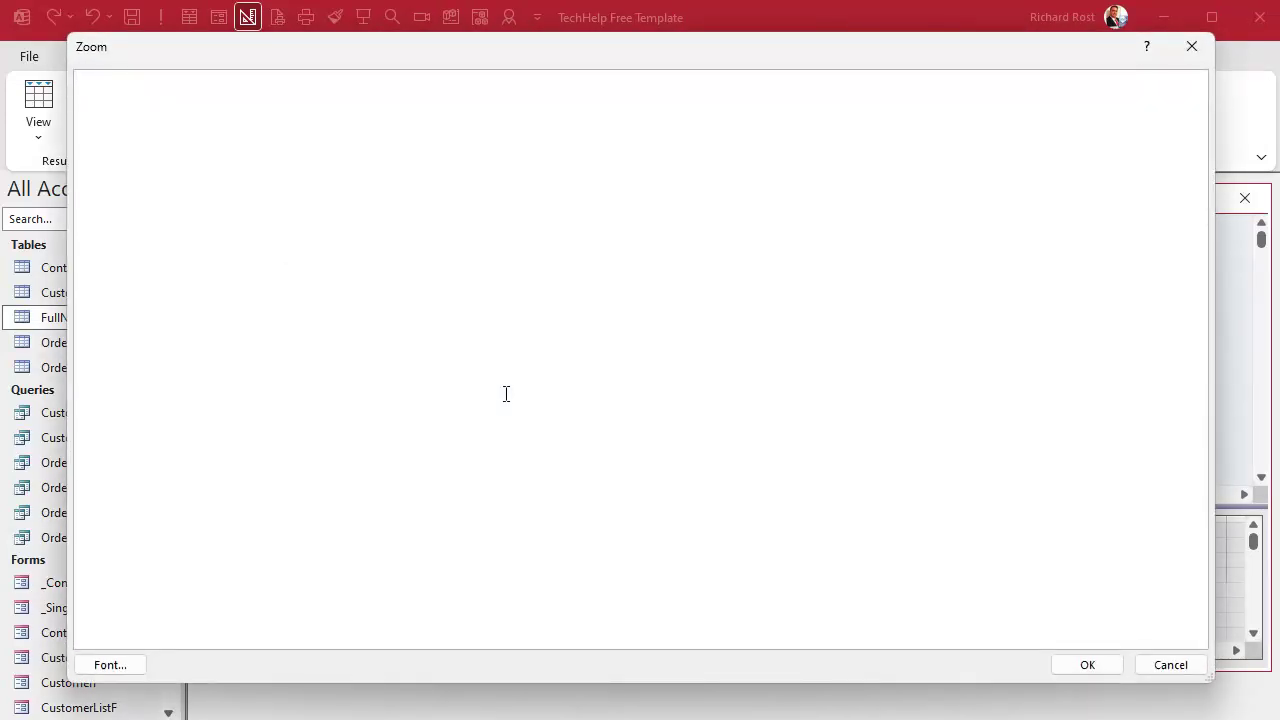
{"action": "type", "text": "SpacePos: "}
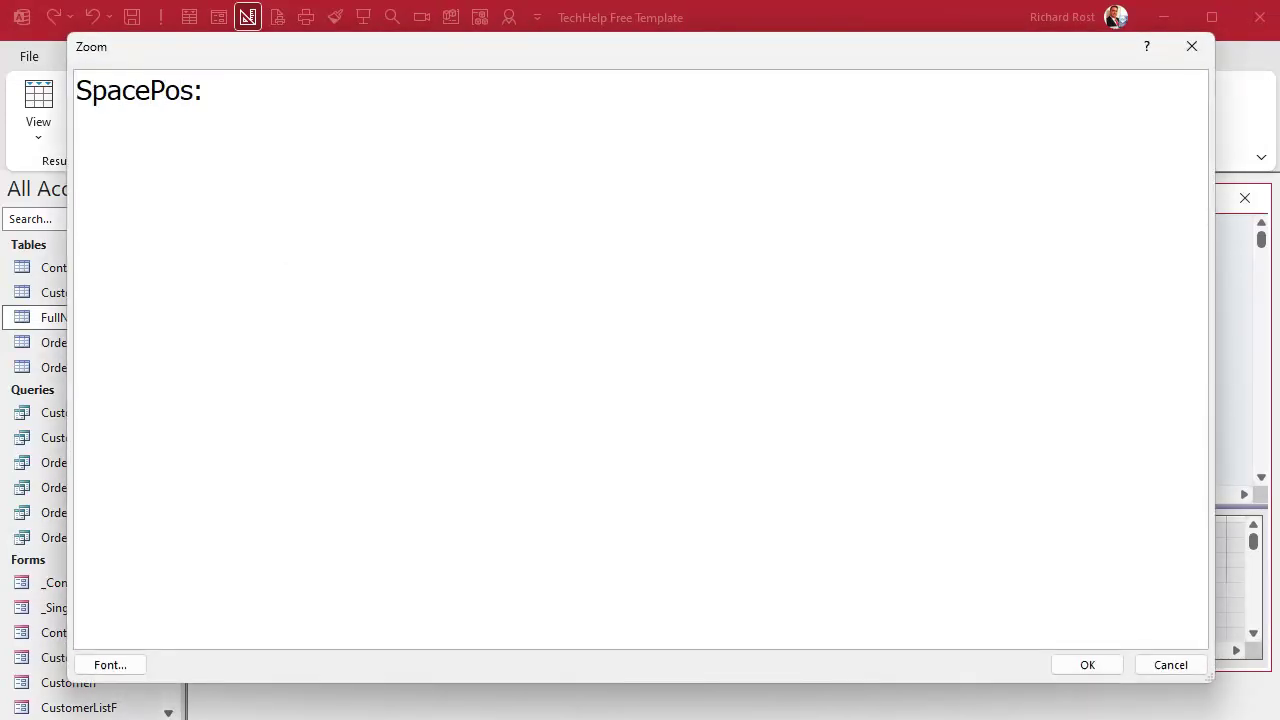
{"action": "type", "text": "InStr(FullName,\" "}
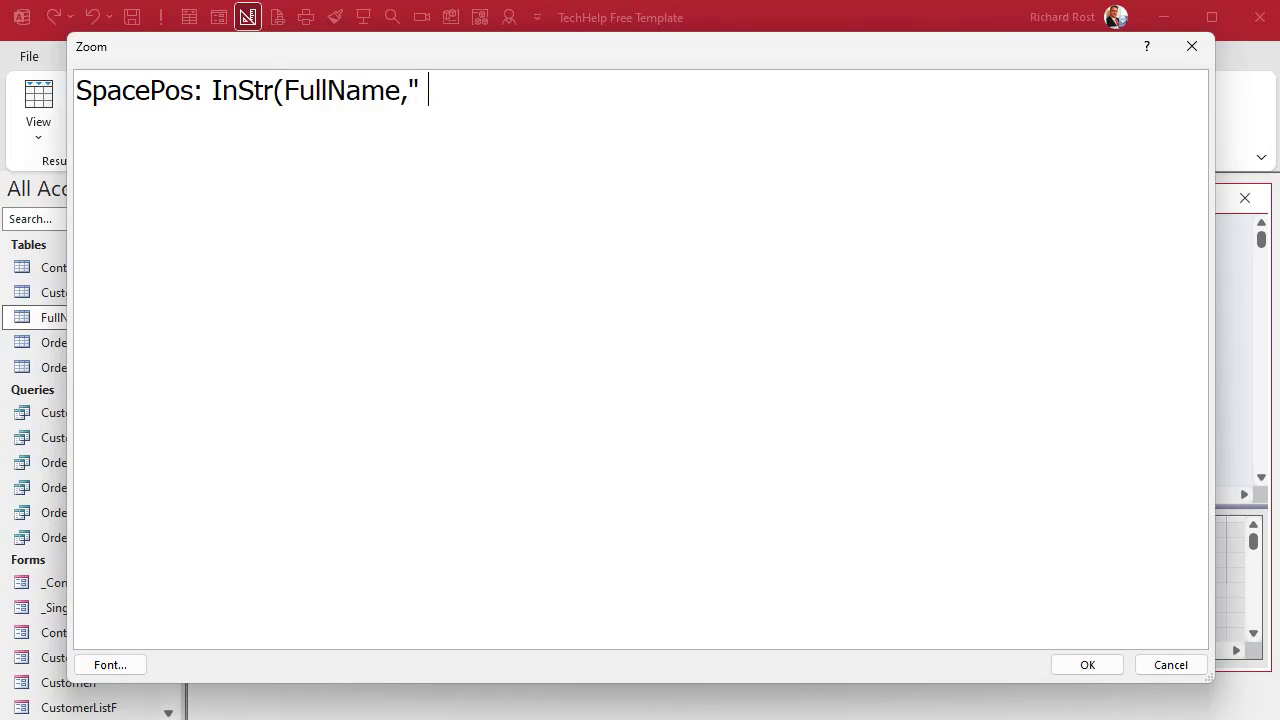
{"action": "type", "text": "\")"}
{"action": "left_click", "coordinate": [1084, 665]}
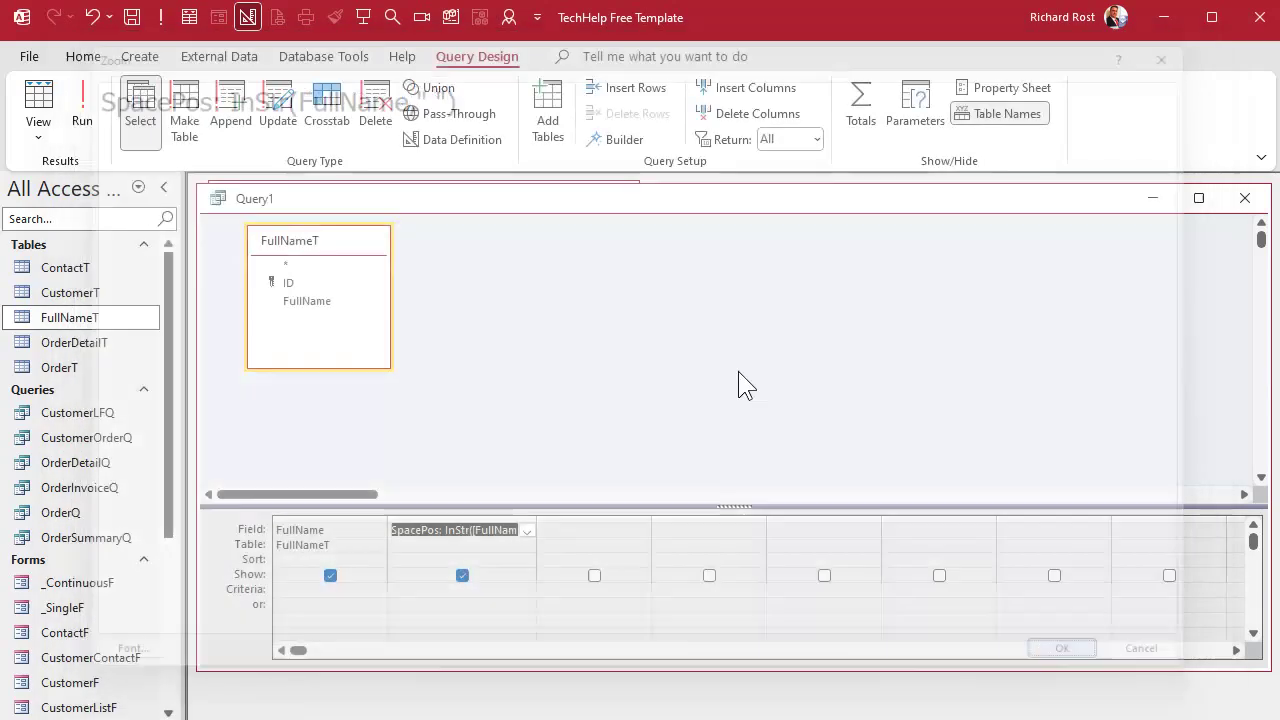
{"action": "left_click", "coordinate": [82, 110]}
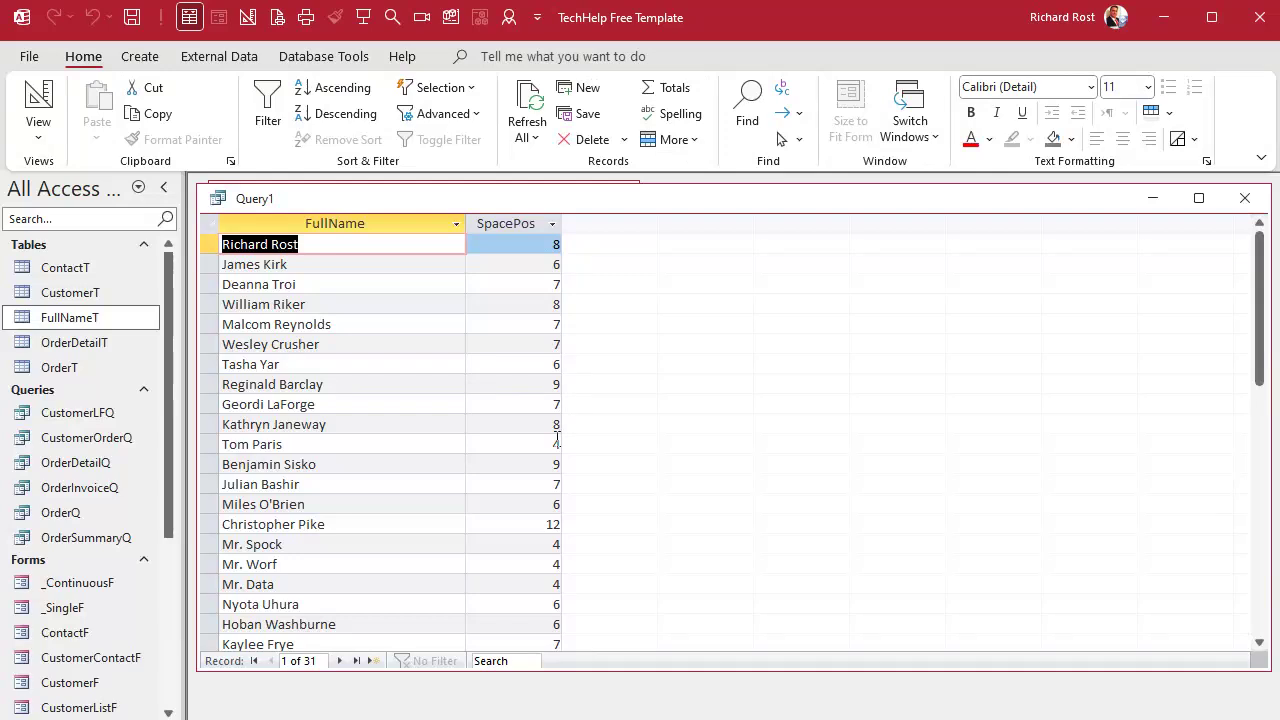
Check the Tom Paris record's SpacePos of 4, then return the query to design view
{"action": "left_click", "coordinate": [296, 445]}
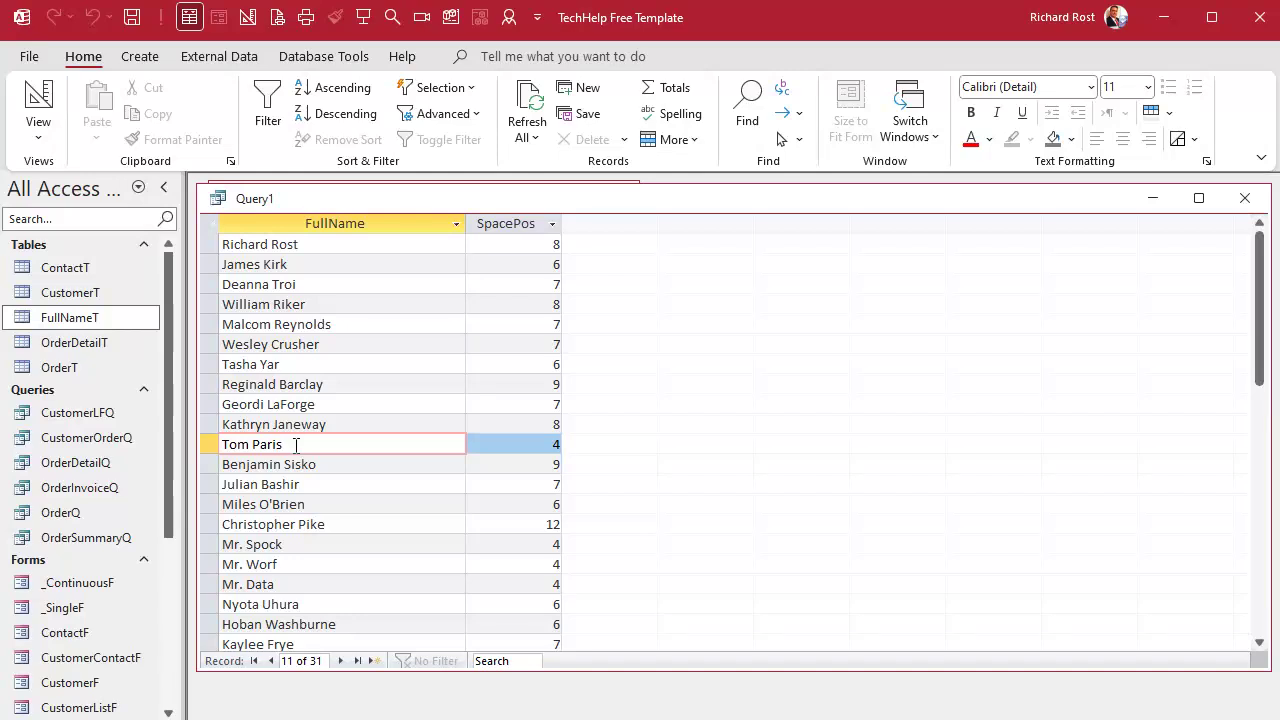
{"action": "double_click", "coordinate": [246, 444]}
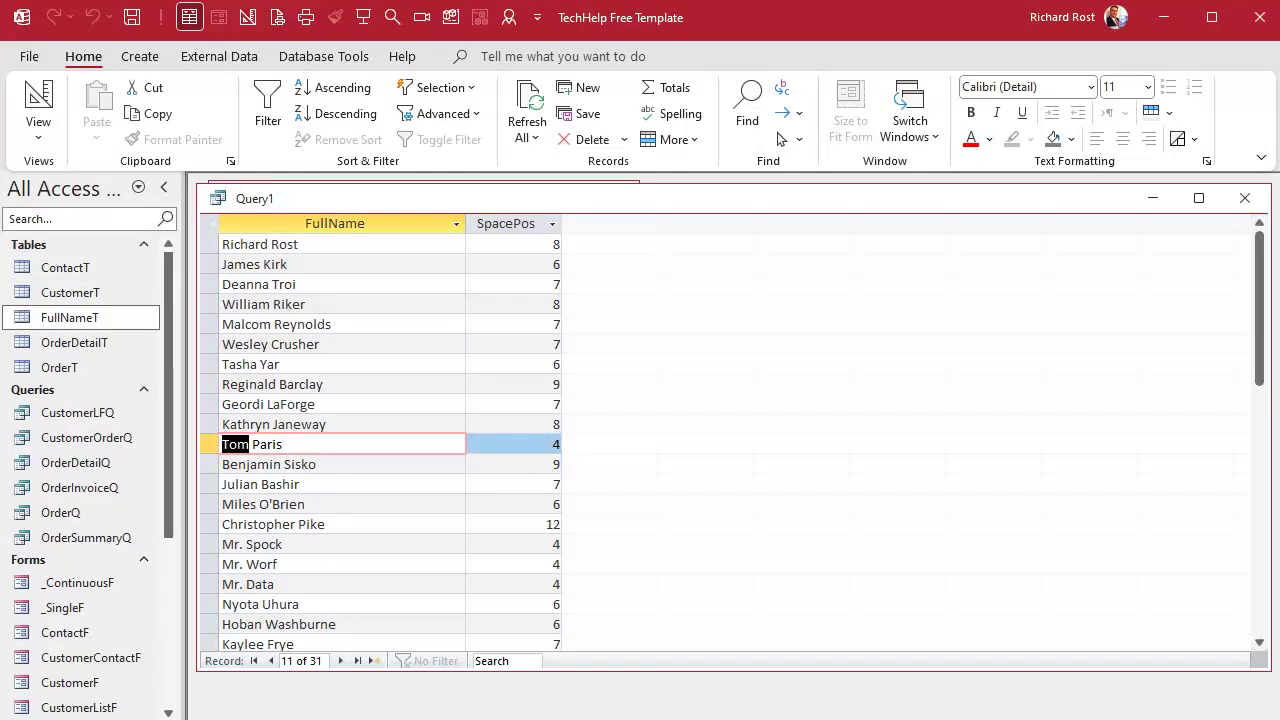
{"action": "left_click", "coordinate": [38, 100]}
{"action": "left_click", "coordinate": [599, 528]}
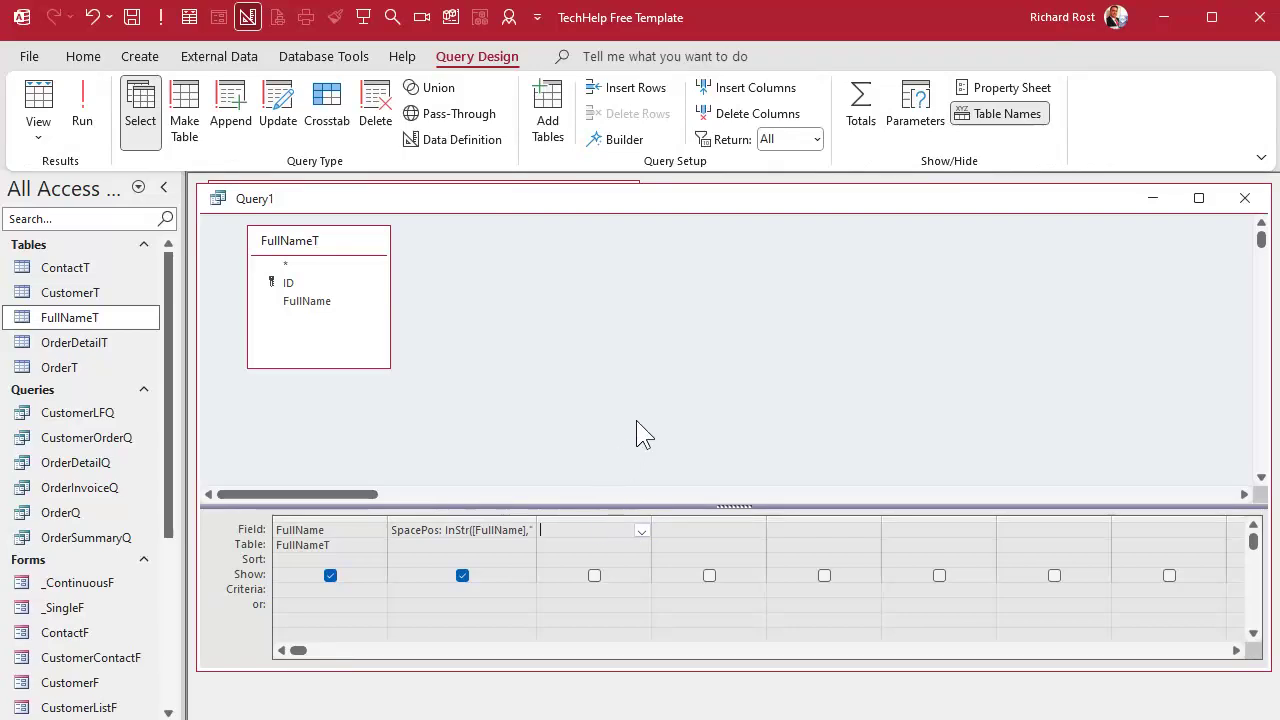
Add a FirstName column as Left(FullName,SpacePos-1), run it, and return to design view
{"action": "key", "text": "shift+F2"}
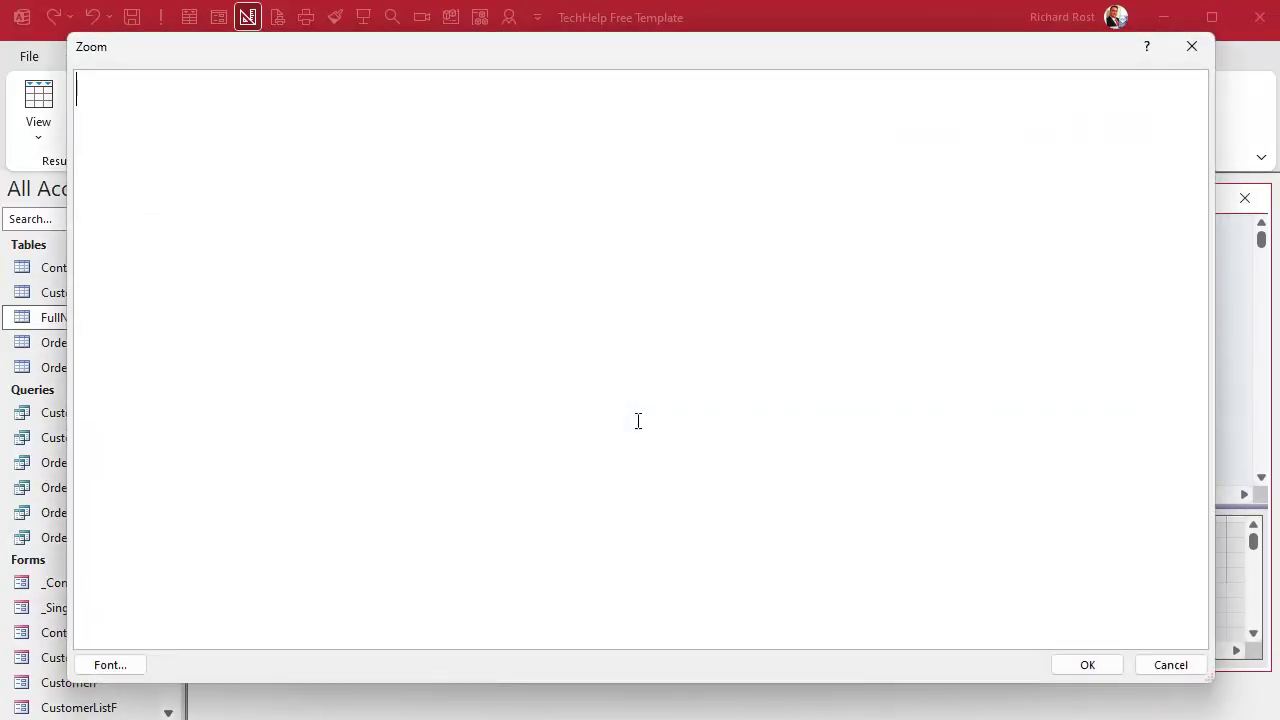
{"action": "type", "text": "FirstName: "}
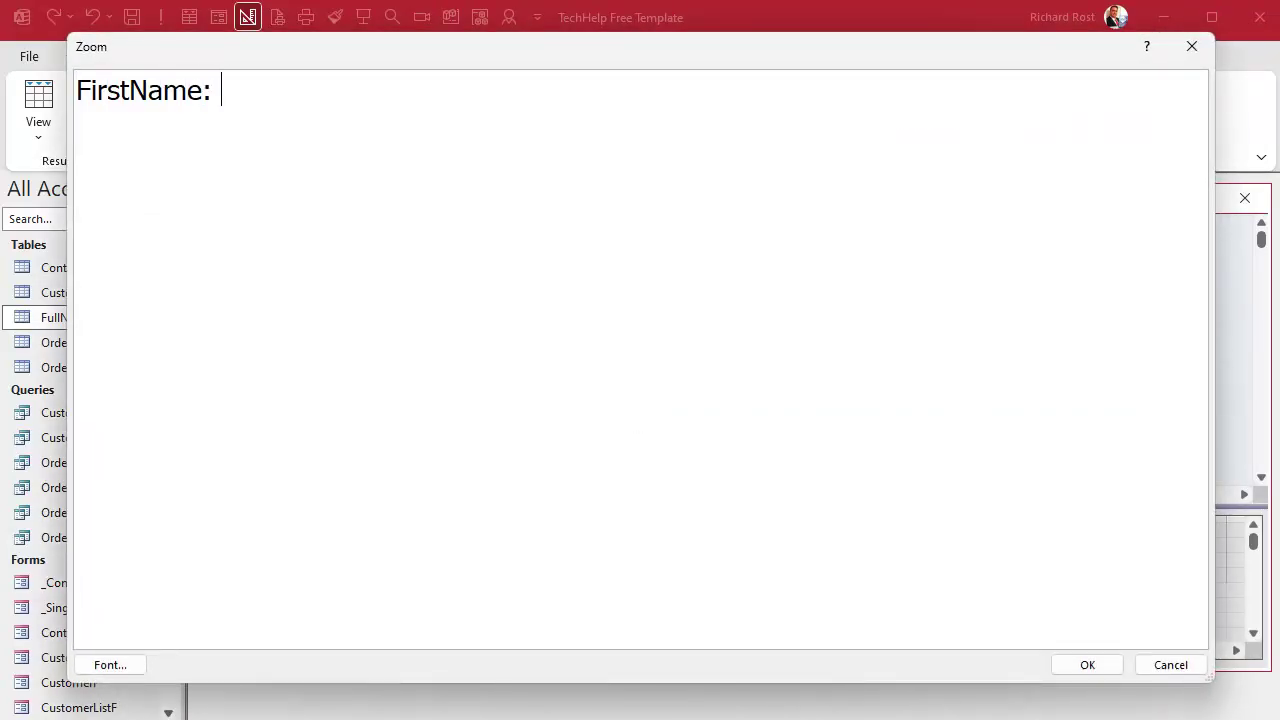
{"action": "type", "text": "Left(FullNam"}
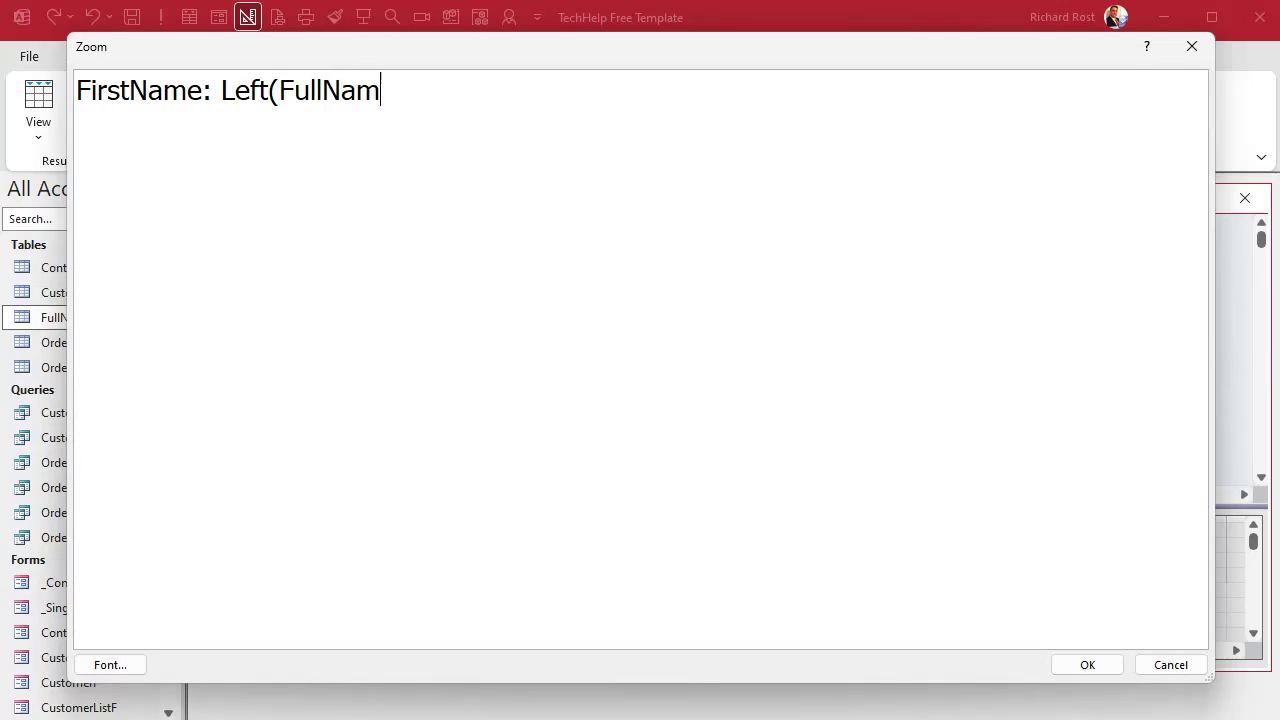
{"action": "type", "text": "e,SpacePos-1)"}
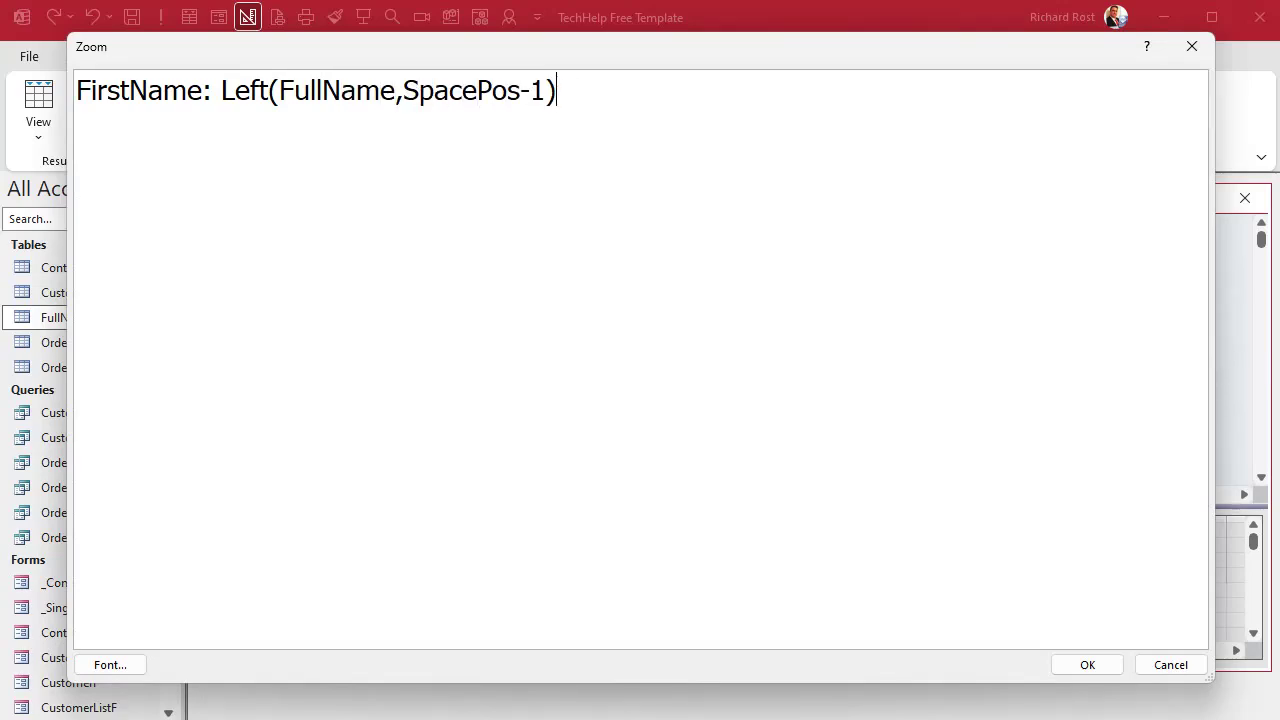
{"action": "left_click", "coordinate": [1086, 668]}
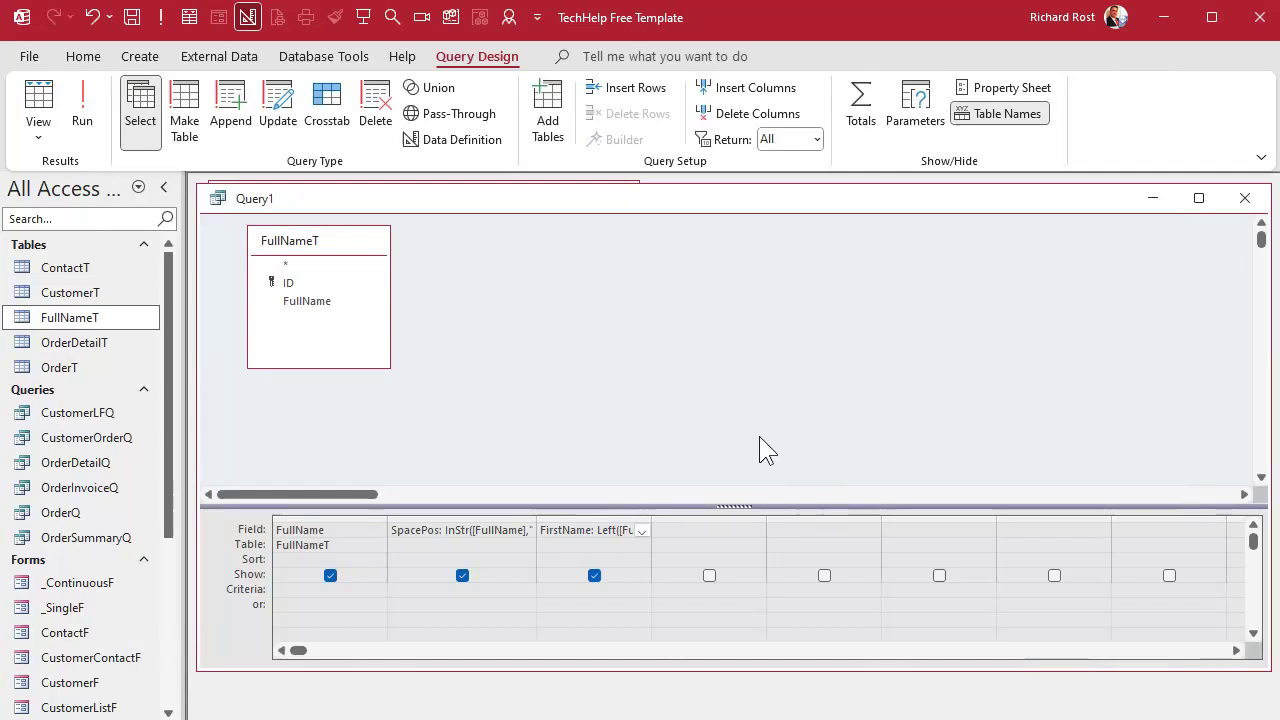
{"action": "left_click", "coordinate": [82, 122]}
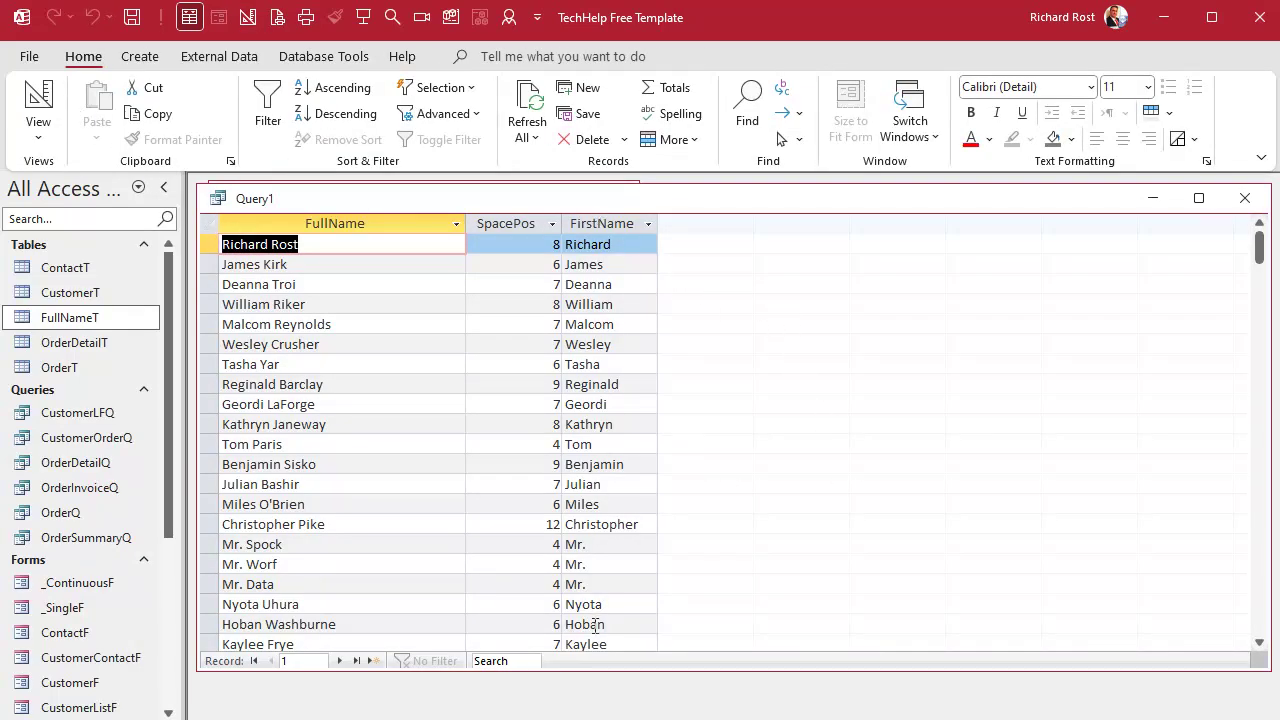
{"action": "left_click", "coordinate": [32, 95]}
{"action": "left_click", "coordinate": [709, 532]}
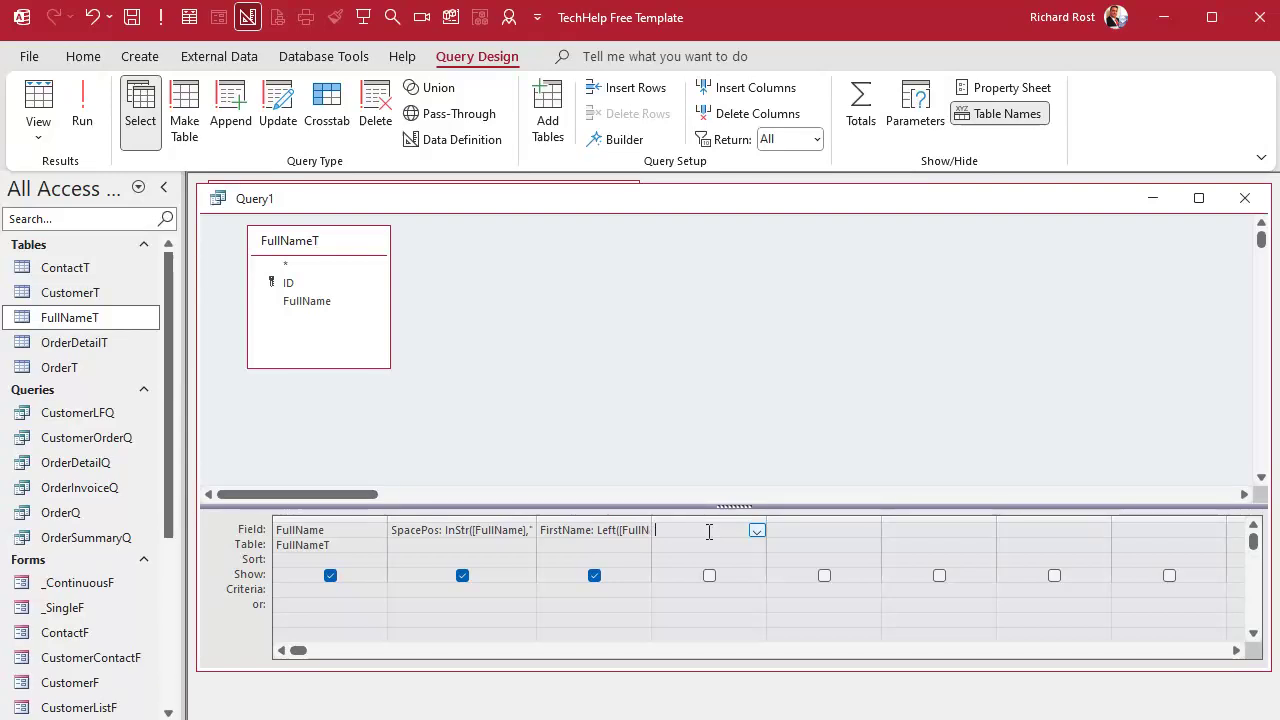
Add LastName as Right(FullName,Len(FullName)-SpacePos), run it to check surnames, and return to design
{"action": "key", "text": "shift+F2"}
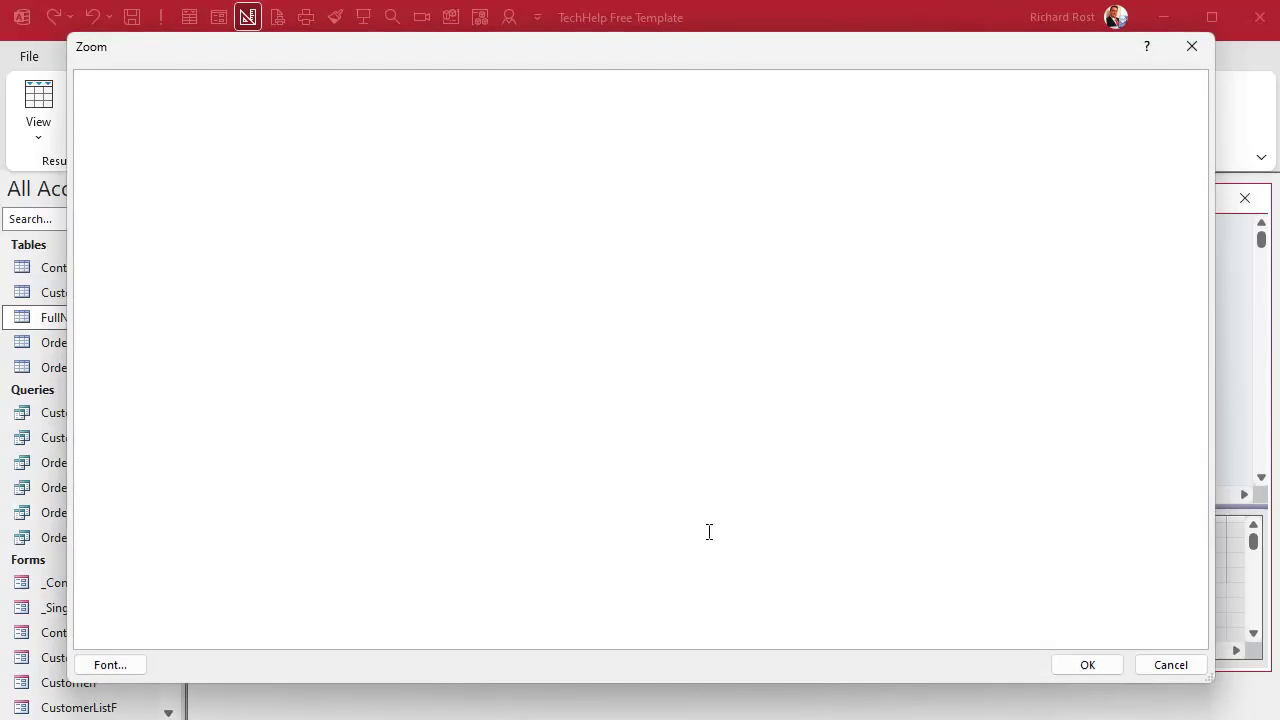
{"action": "type", "text": "LastName"}
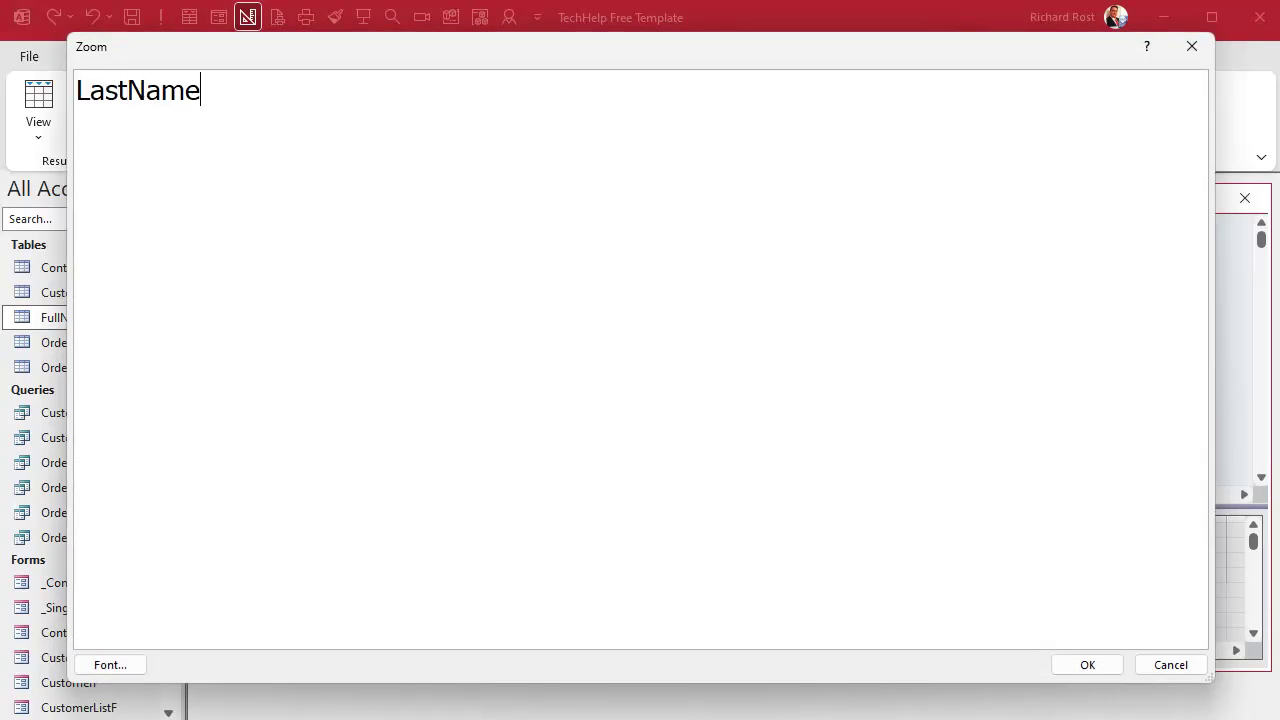
{"action": "type", "text": ": Right(F"}
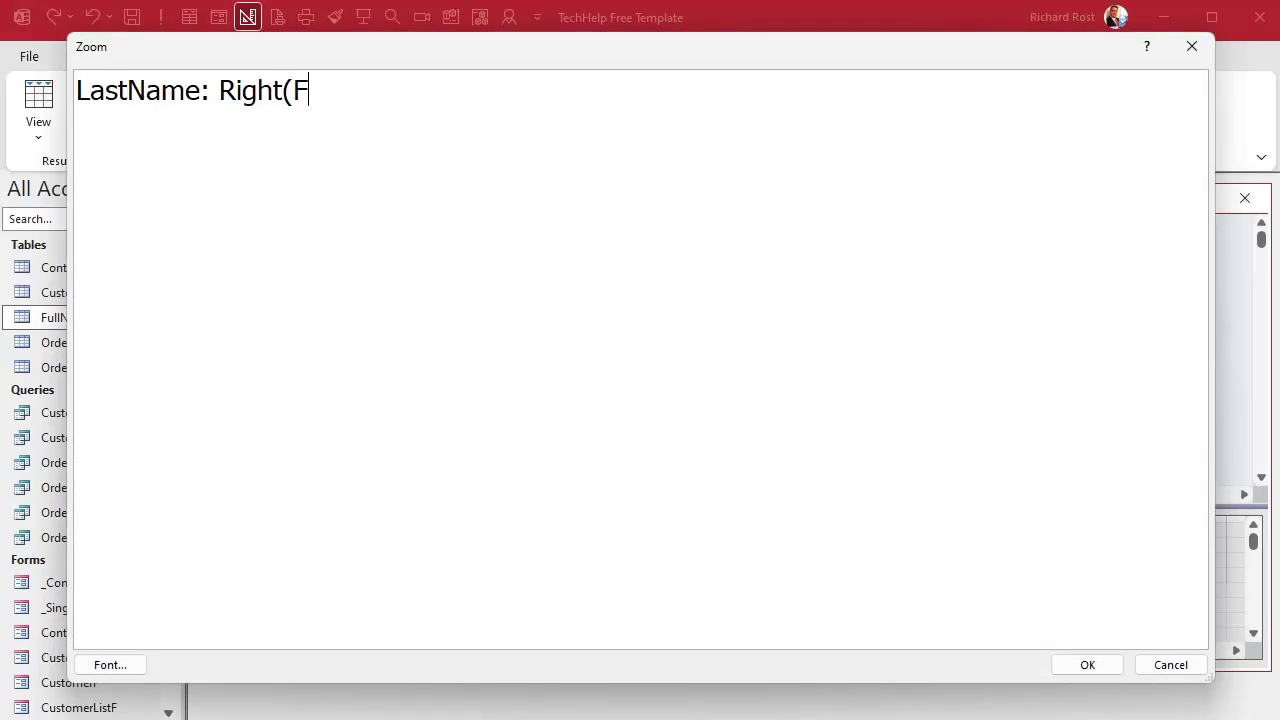
{"action": "type", "text": "ullName,Len"}
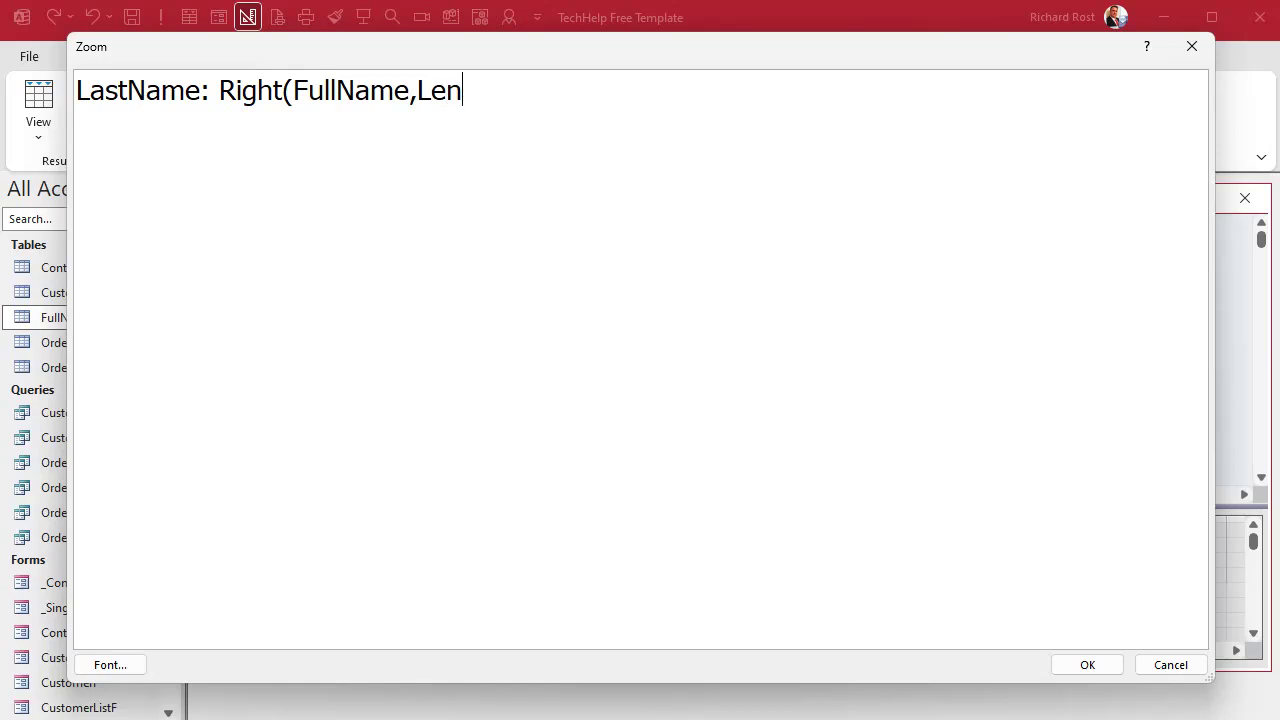
{"action": "type", "text": "(FullName)-"}
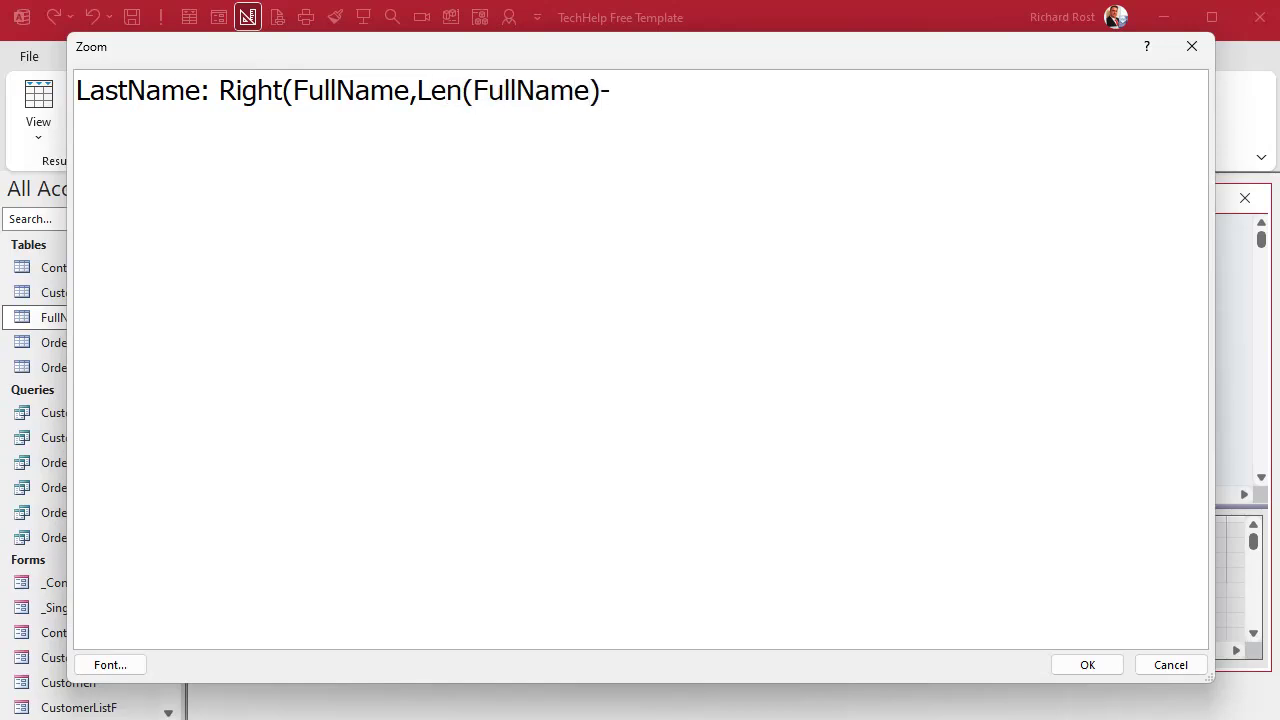
{"action": "type", "text": "SpacePos)"}
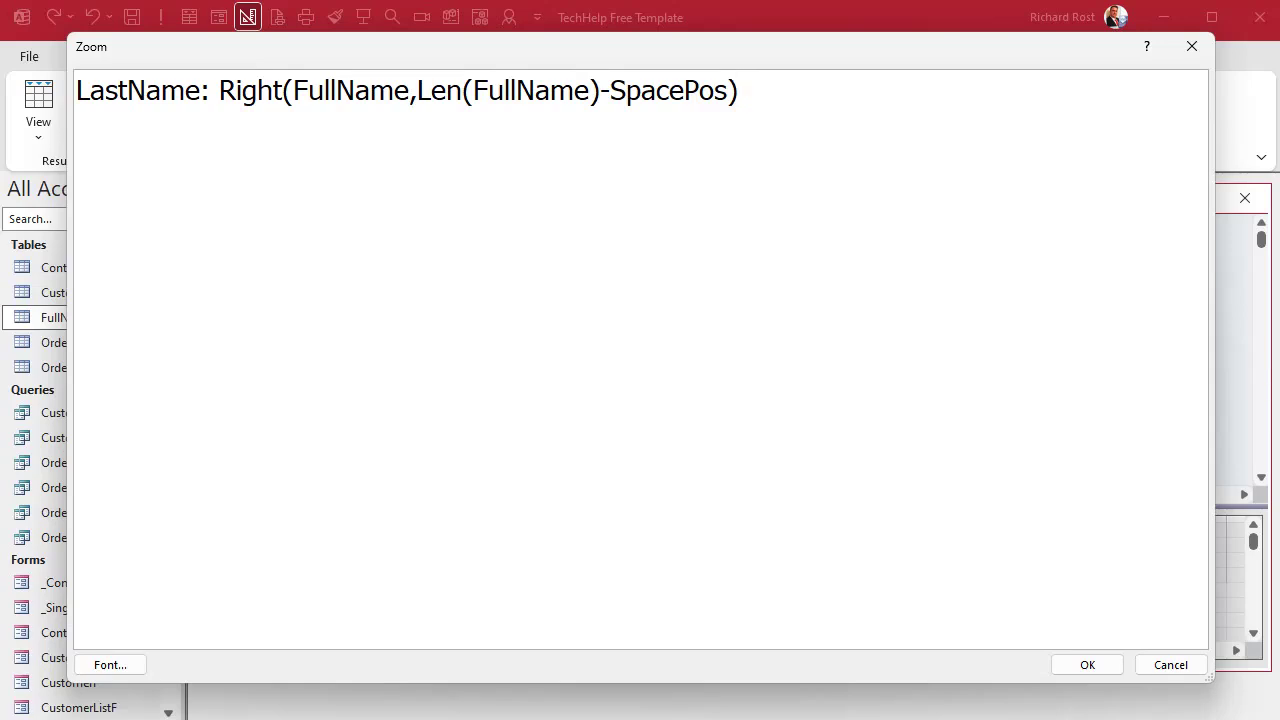
{"action": "left_click", "coordinate": [1100, 666]}
{"action": "left_click", "coordinate": [82, 110]}
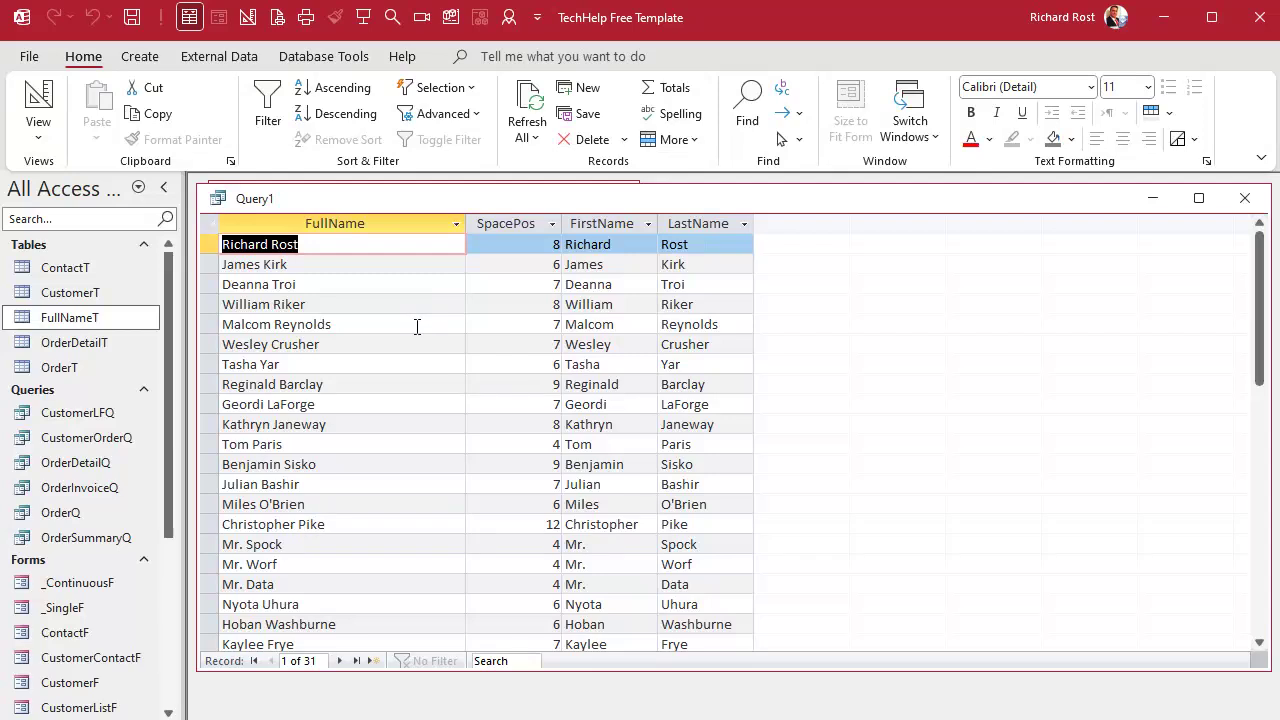
{"action": "left_click", "coordinate": [270, 285]}
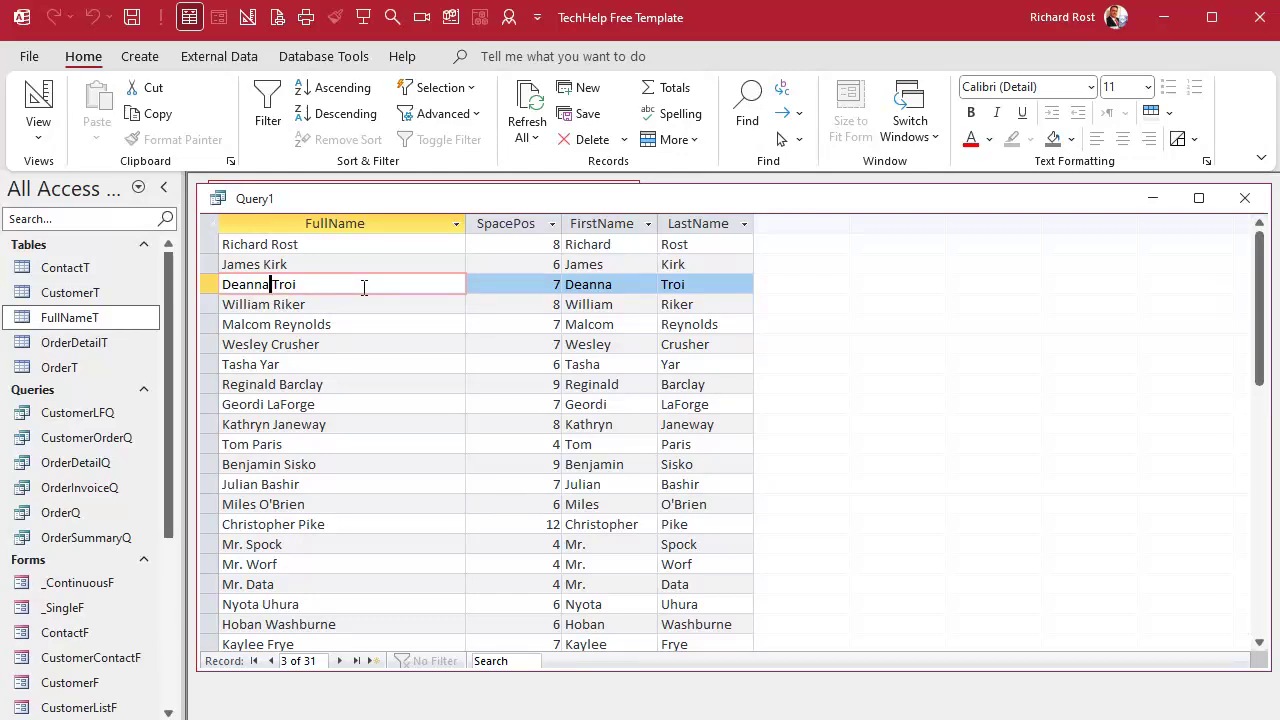
{"action": "left_click", "coordinate": [40, 97]}
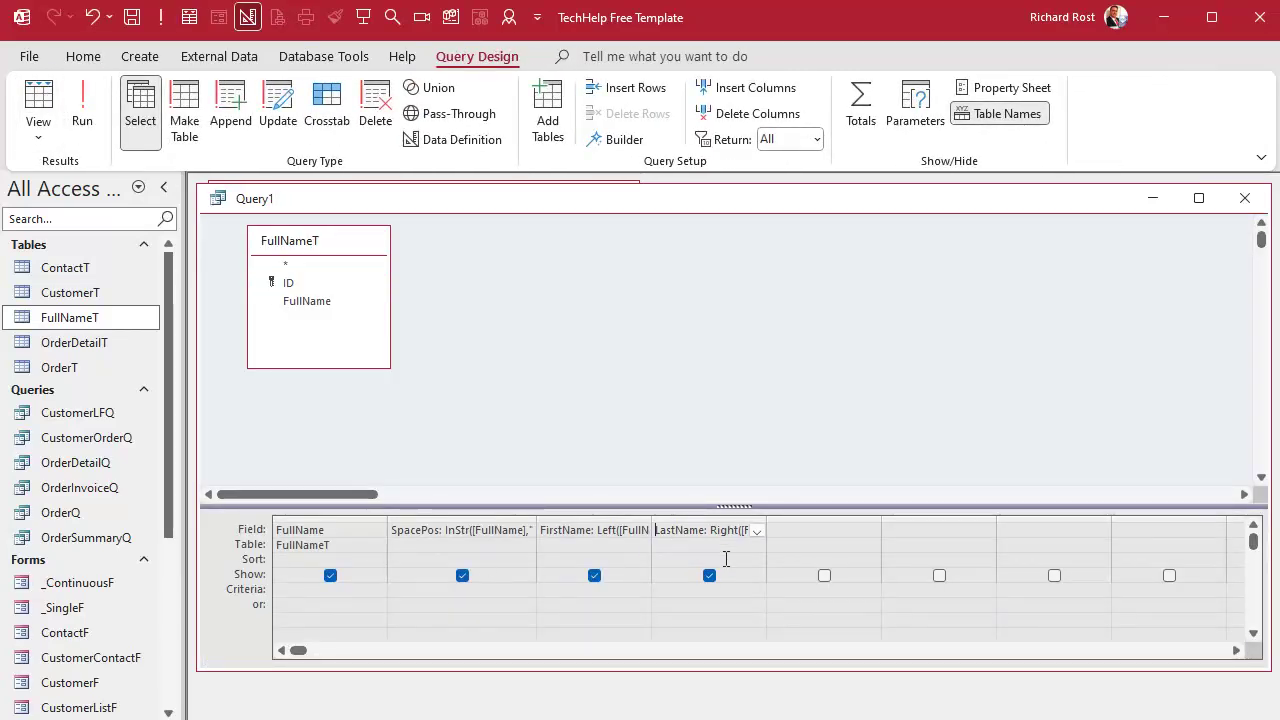
In the fifth column, add LastName2 as Mid(FullName,SpacePos+1) and run the query
{"action": "left_click", "coordinate": [821, 521]}
{"action": "left_click", "coordinate": [821, 530]}
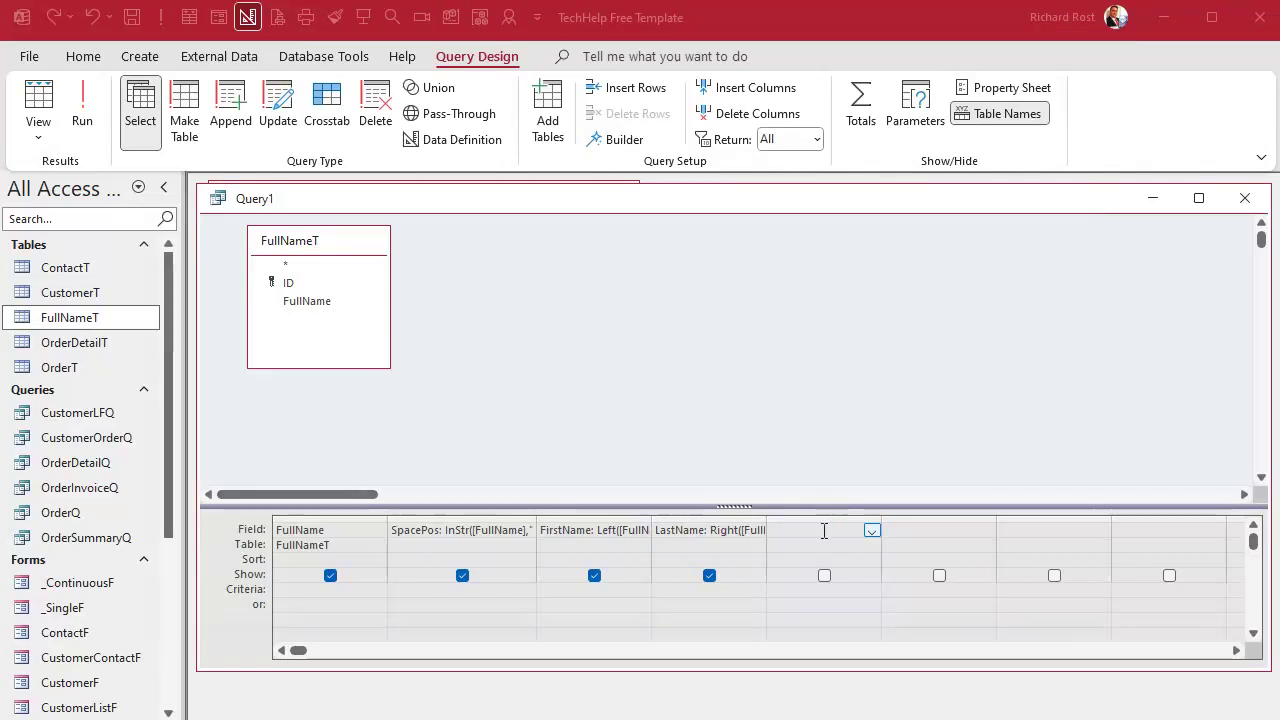
{"action": "key", "text": "shift+F2"}
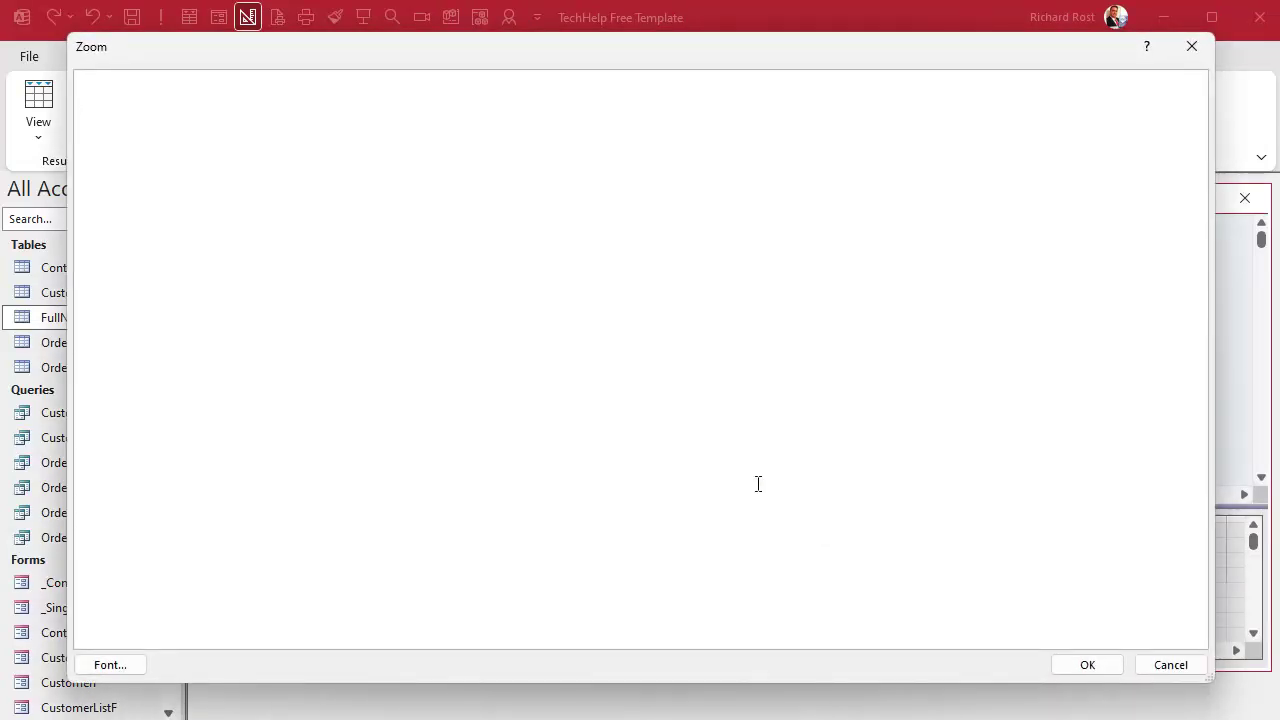
{"action": "type", "text": "LastName2: "}
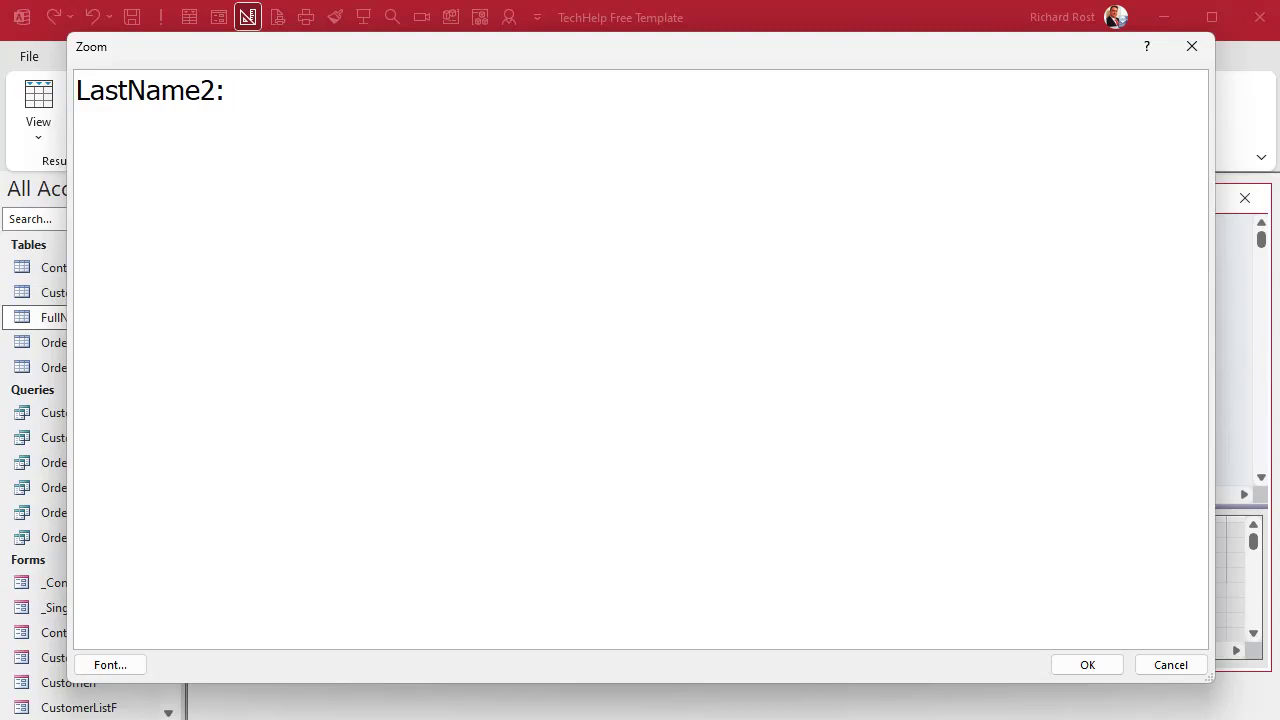
{"action": "type", "text": "Mid(FullNam"}
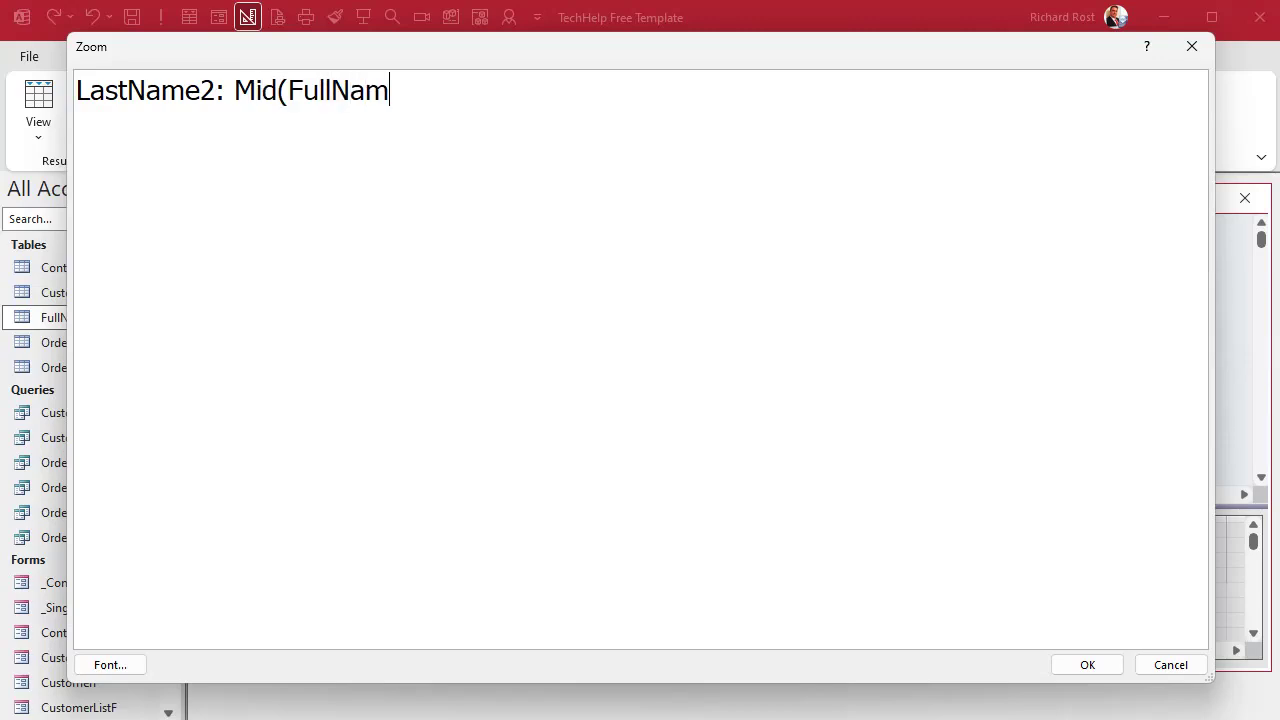
{"action": "type", "text": "e,SpacePos"}
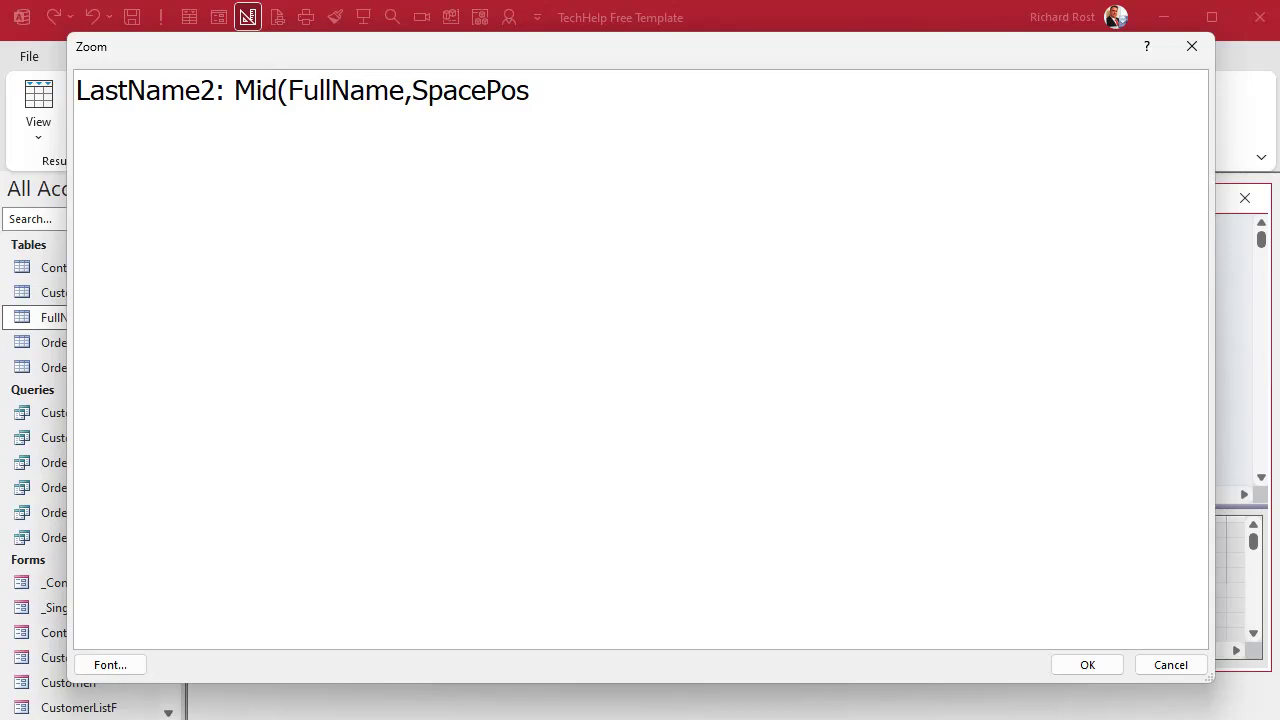
{"action": "type", "text": "+1"}
{"action": "type", "text": ",X"}
{"action": "key", "text": "BackSpace"}
{"action": "key", "text": "BackSpace"}
{"action": "type", "text": ")"}
{"action": "left_click", "coordinate": [1085, 666]}
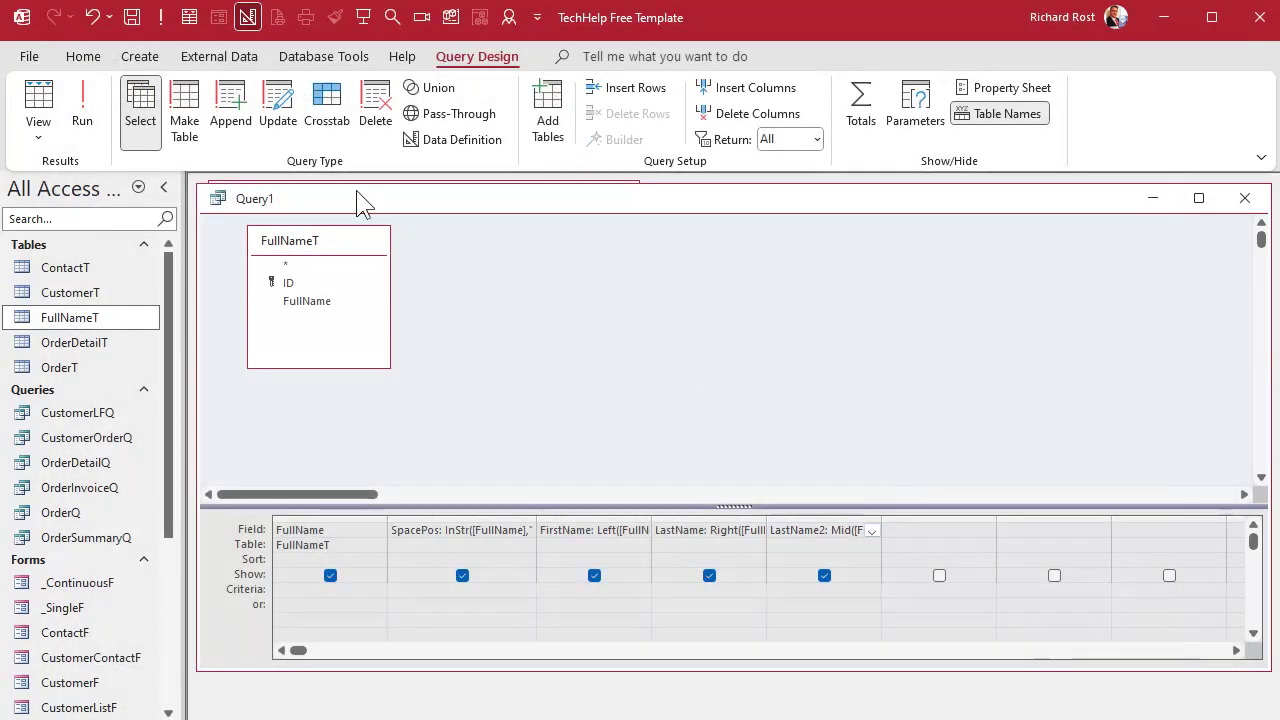
{"action": "left_click", "coordinate": [84, 97]}
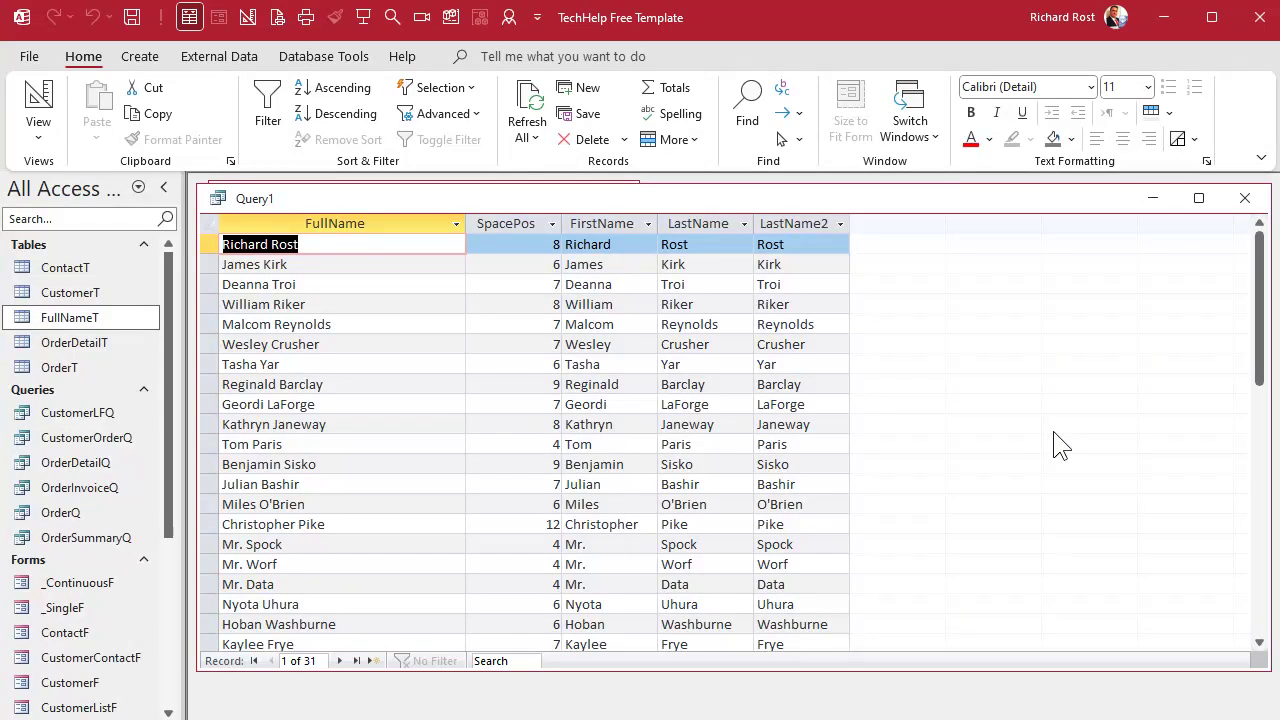
In design view, open LastName2 in the Zoom editor and highlight Mid([FullName],[SpacePos]+1)
{"action": "left_click", "coordinate": [261, 264]}
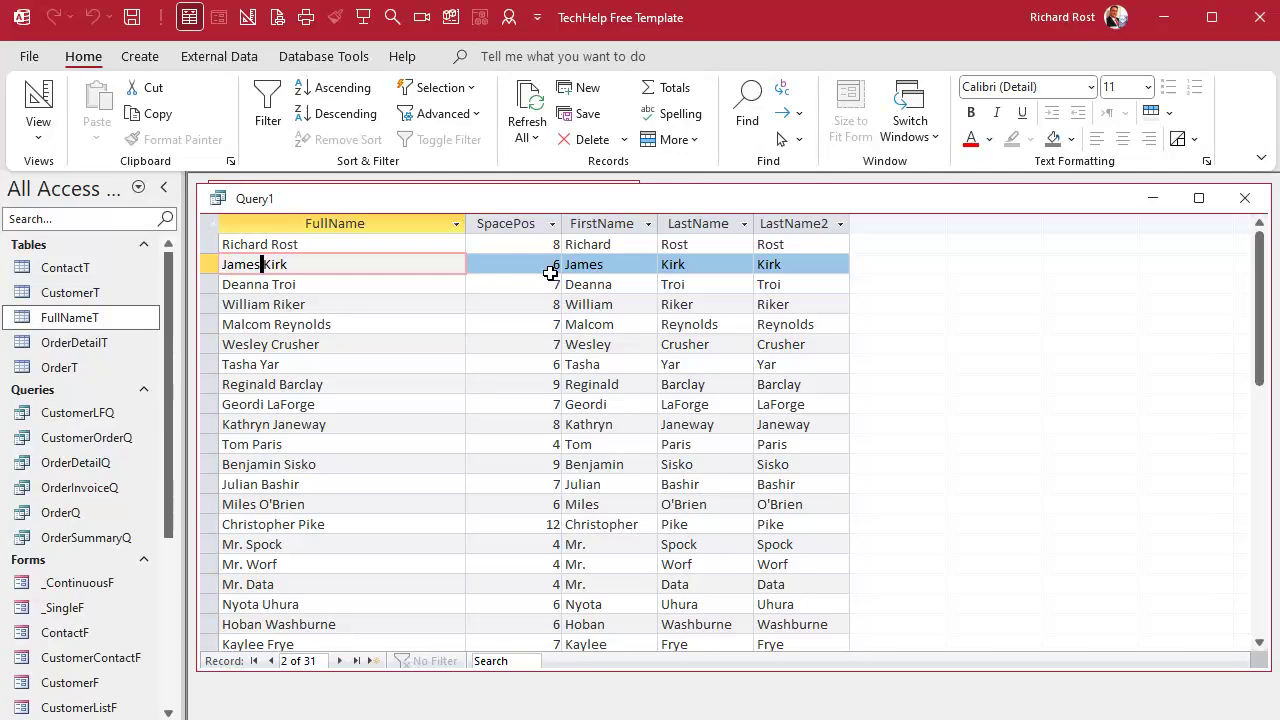
{"action": "left_click", "coordinate": [38, 100]}
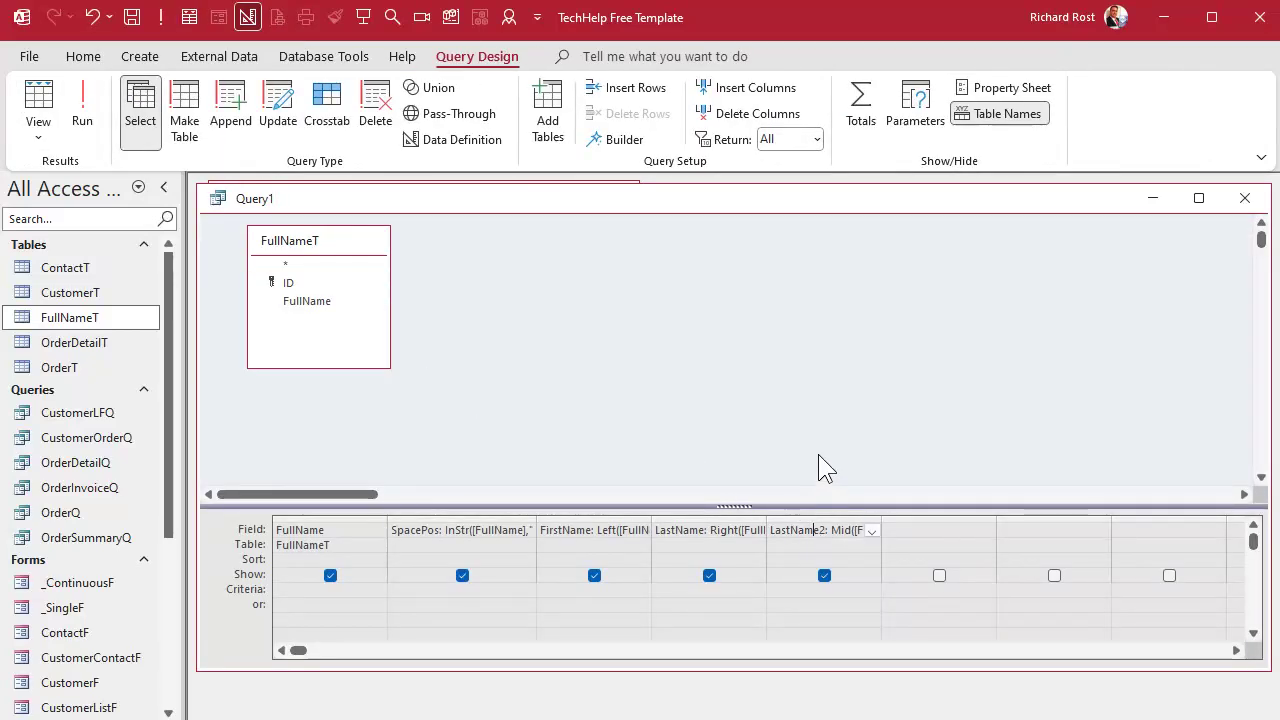
{"action": "key", "text": "shift+F2"}
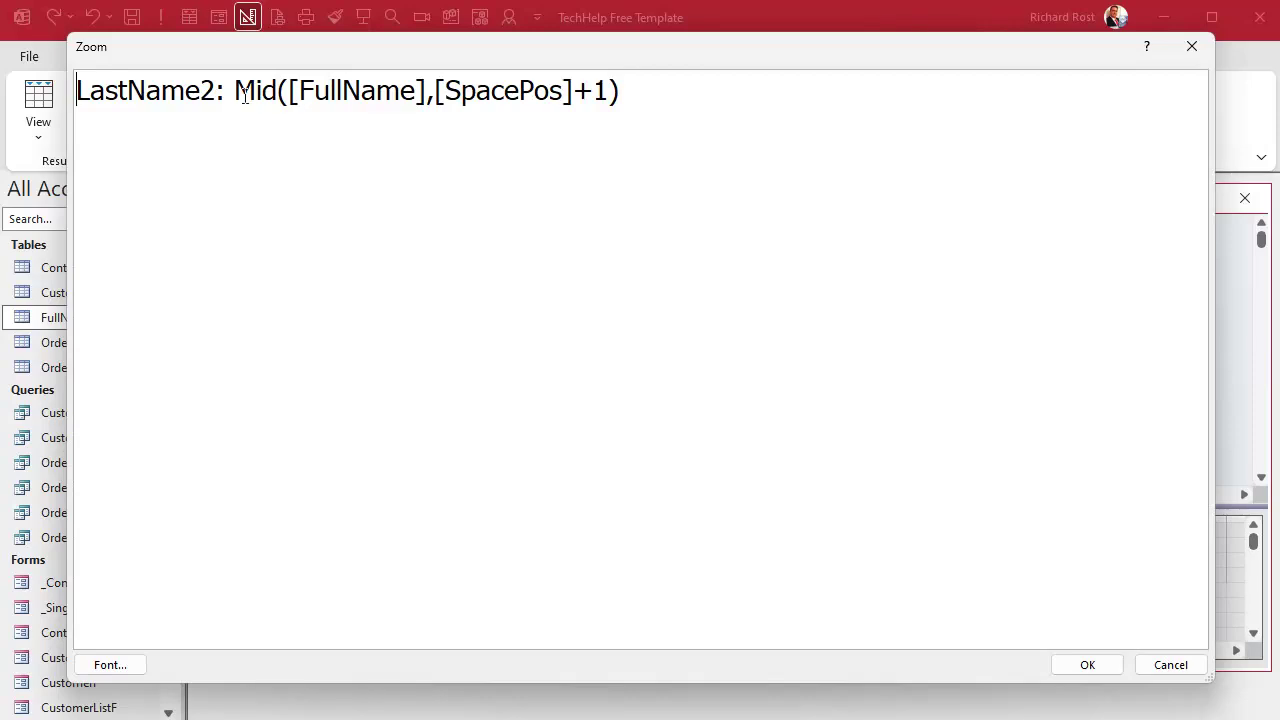
{"action": "left_click_drag", "start_coordinate": [236, 91], "coordinate": [725, 85]}
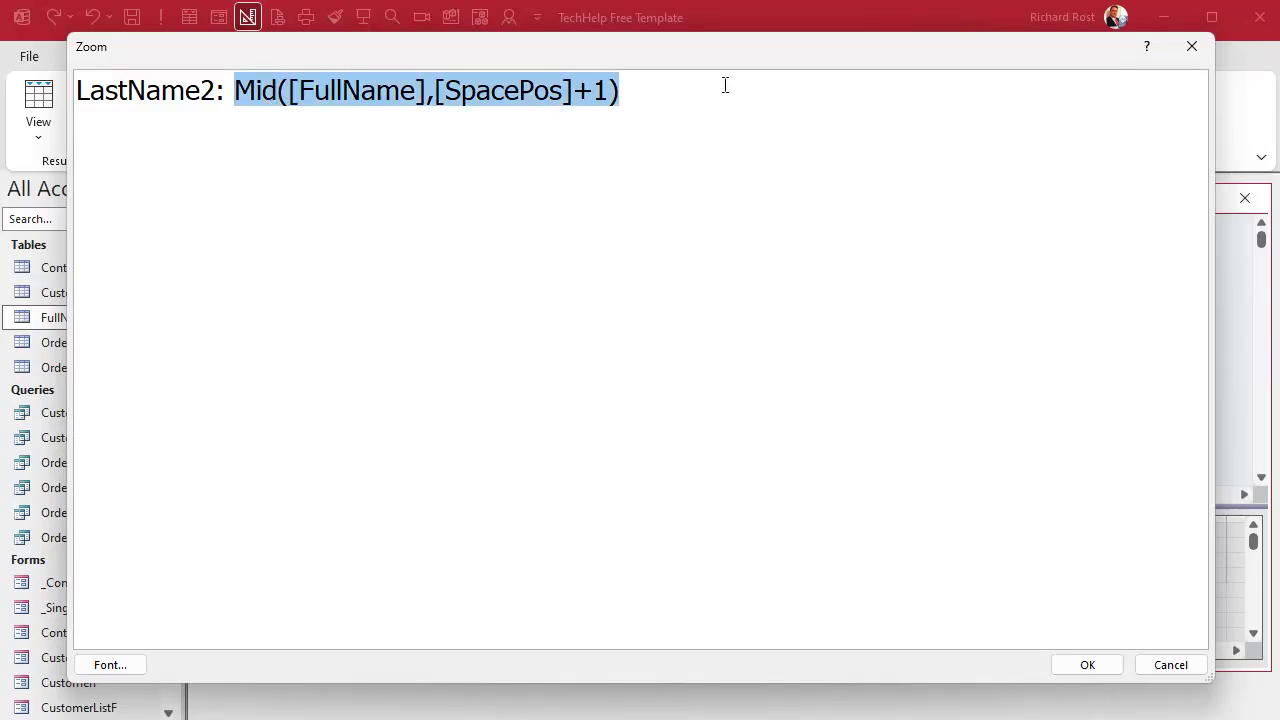